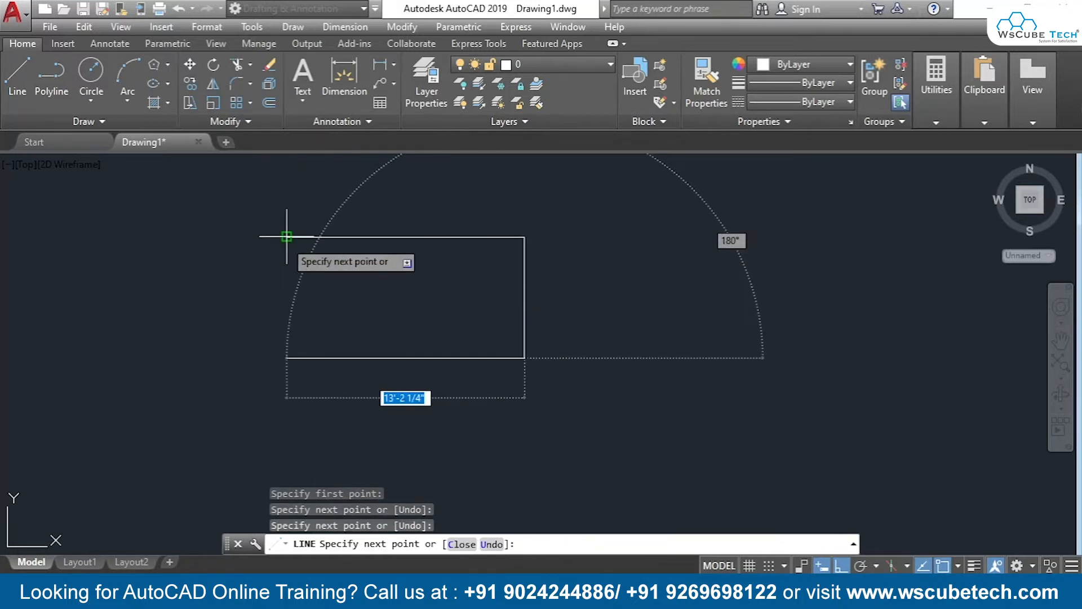
# - Finish the four-line rectangle, about 13'-2 1/4" wide and 6'-8 1/2" high, by drawing its bottom and left sides
pyautogui.click(287, 358)
pyautogui.click(287, 237)
pyautogui.press('Return')
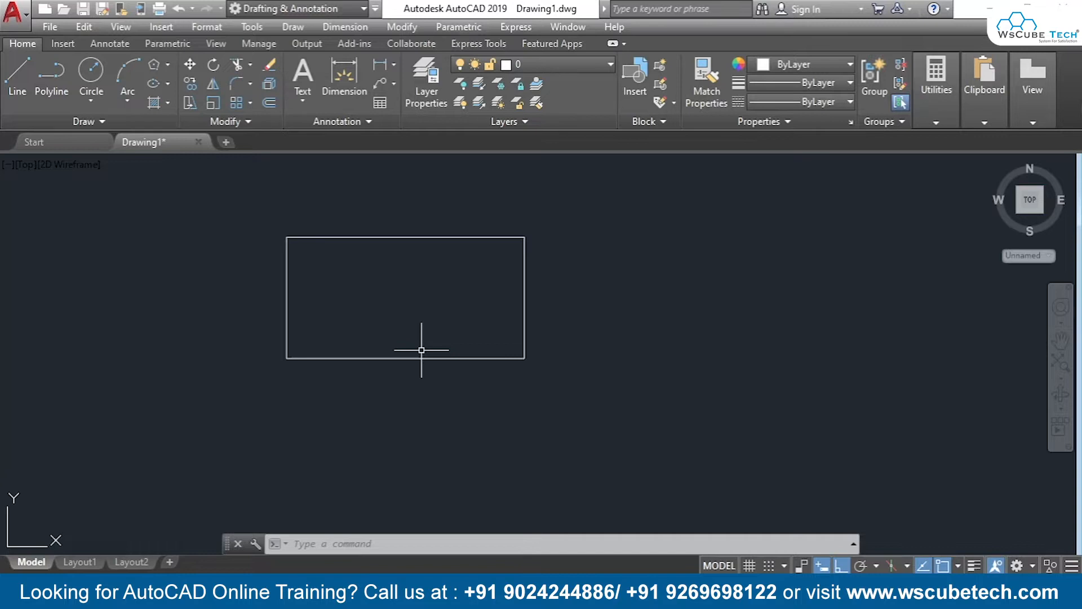
# - Draw a second, similarly sized rectangle with the Rectangle command to the right of the line-drawn one
pyautogui.click(168, 65)
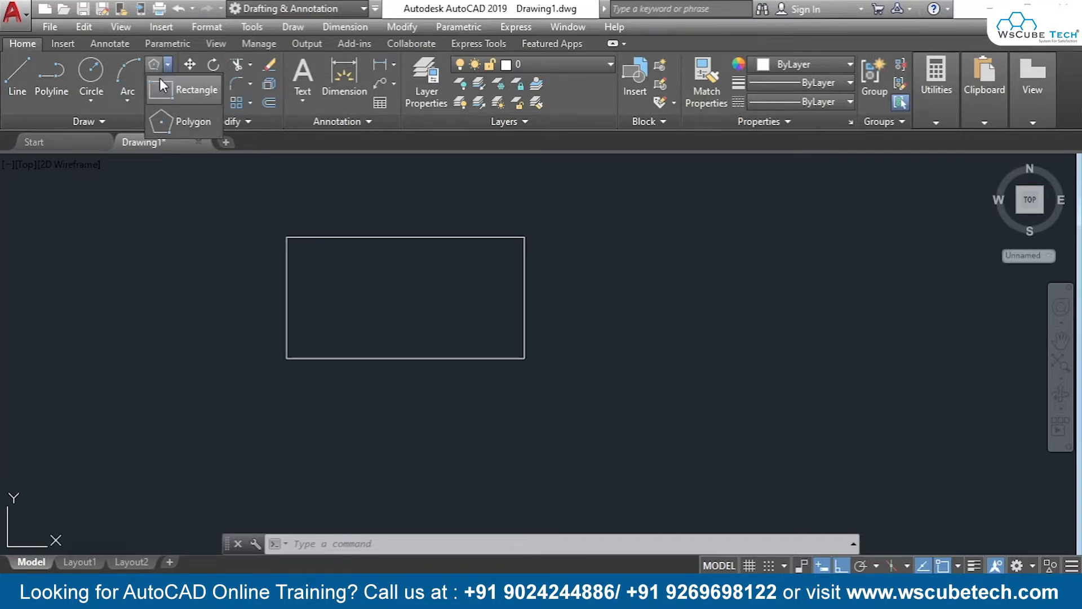
pyautogui.click(161, 81)
pyautogui.click(640, 236)
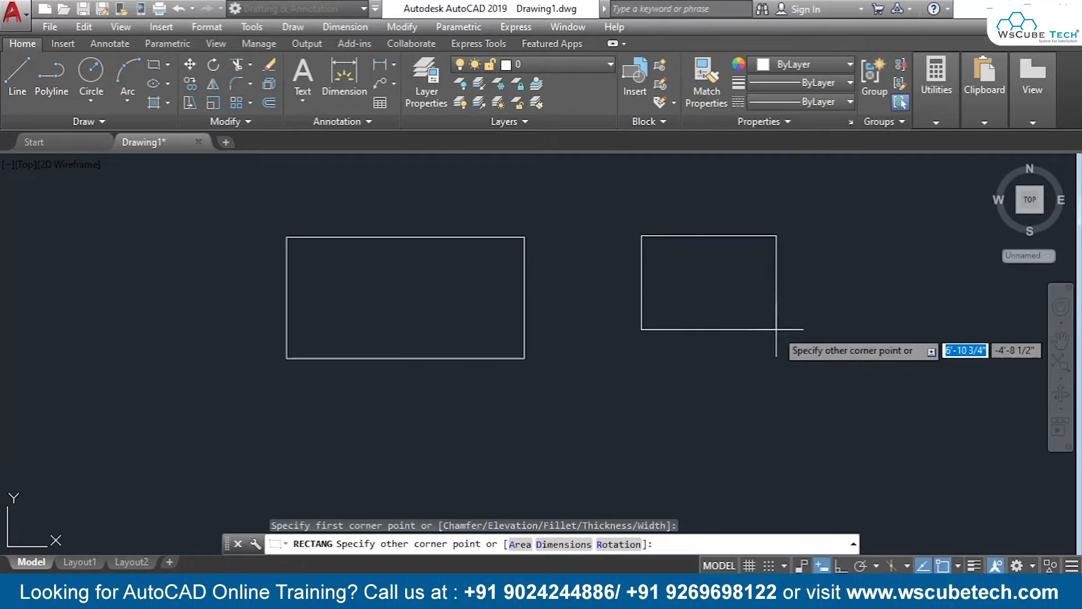
pyautogui.click(900, 355)
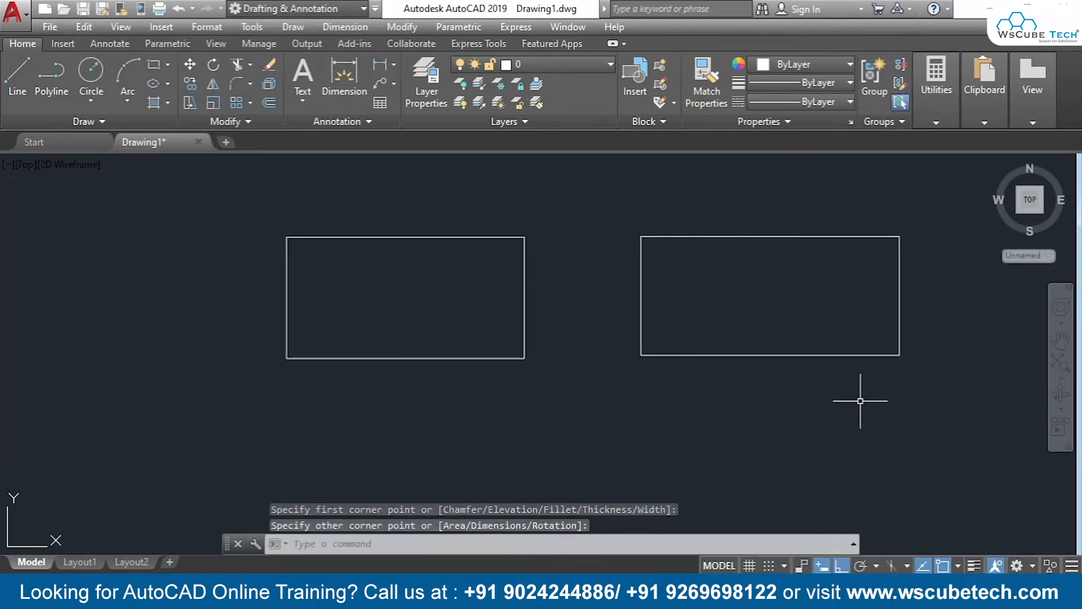
pyautogui.press('Return')
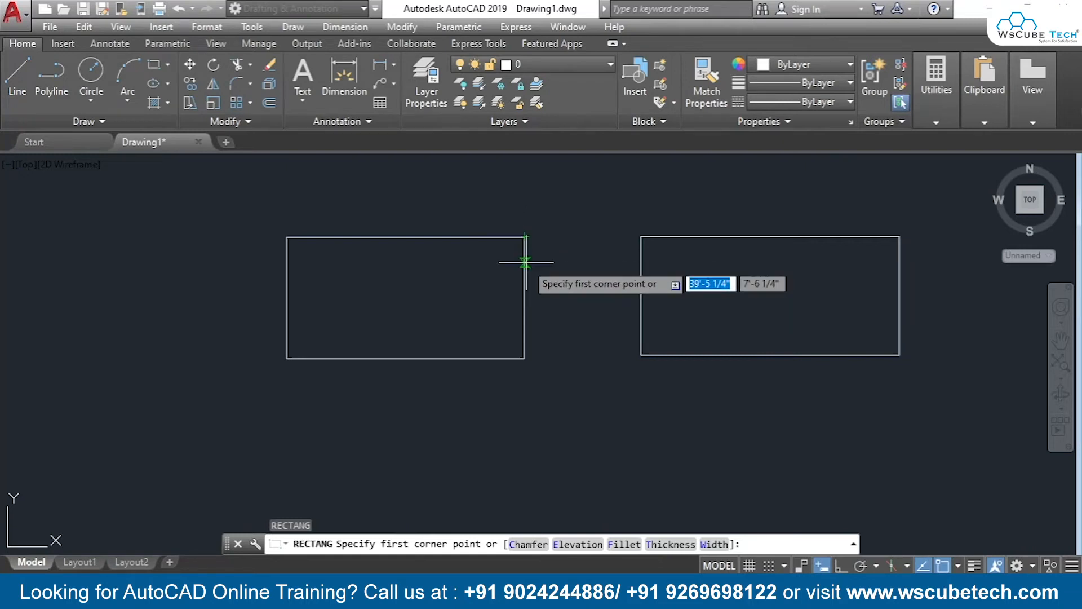
pyautogui.press('Escape')
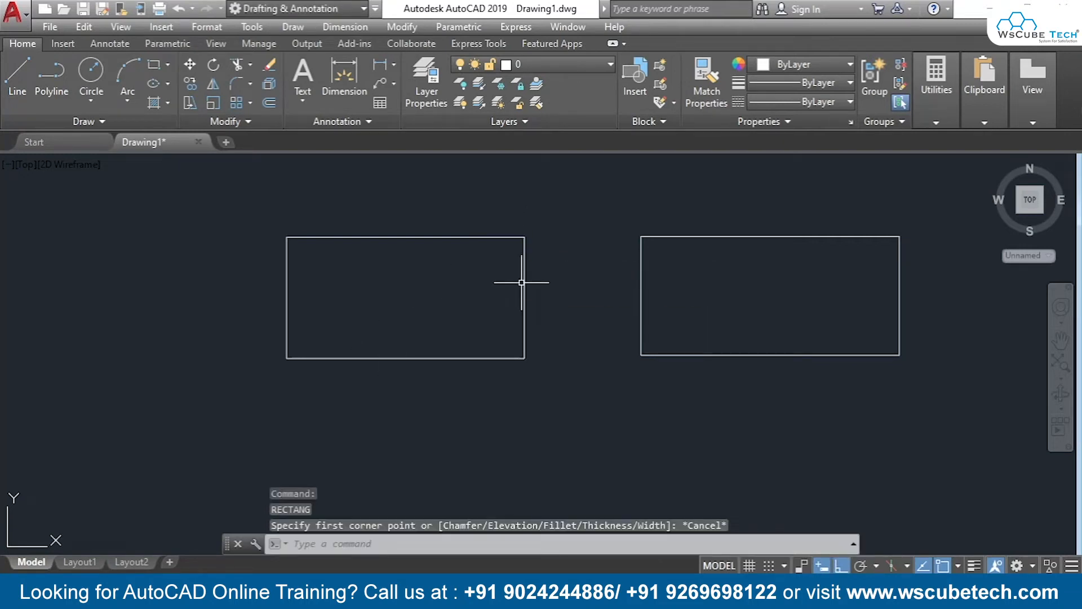
# - Select the right-hand rectangle to check whether its sides form a single object, leaving it deselected
pyautogui.moveTo(525, 286)
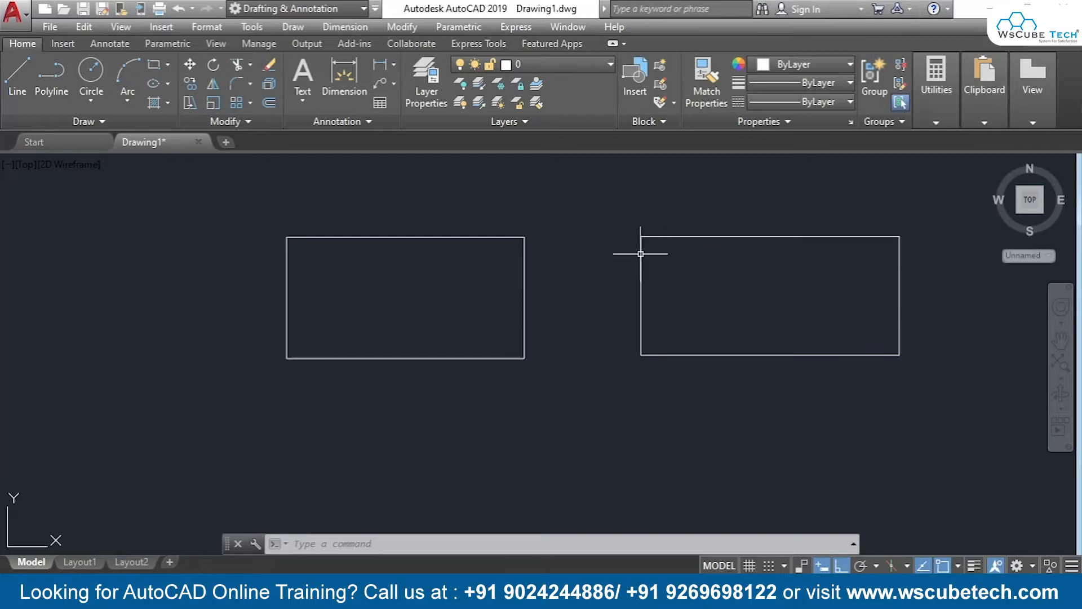
pyautogui.moveTo(640, 291)
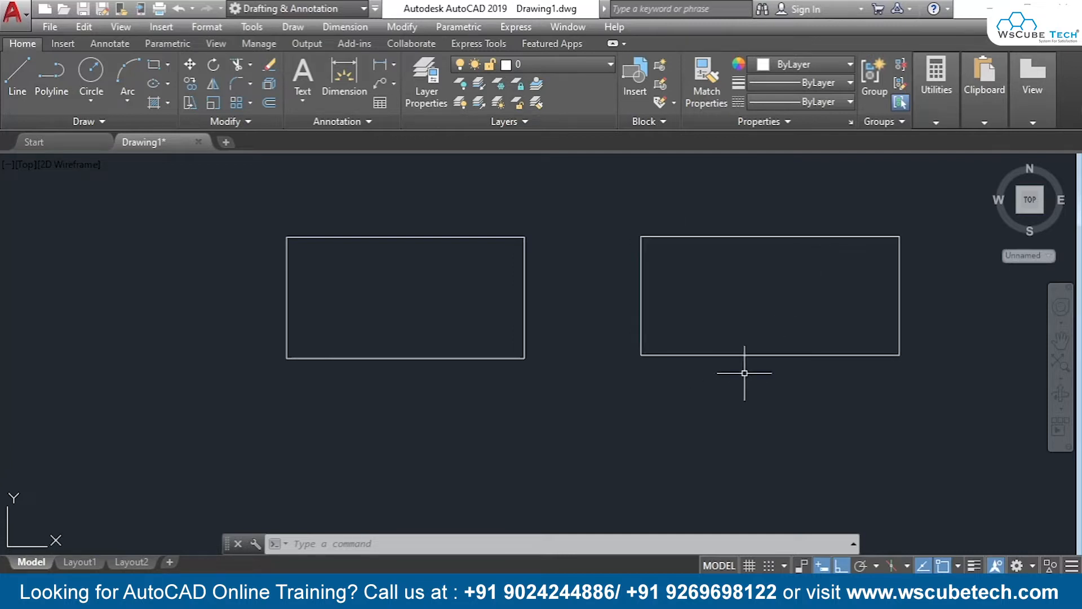
pyautogui.click(761, 356)
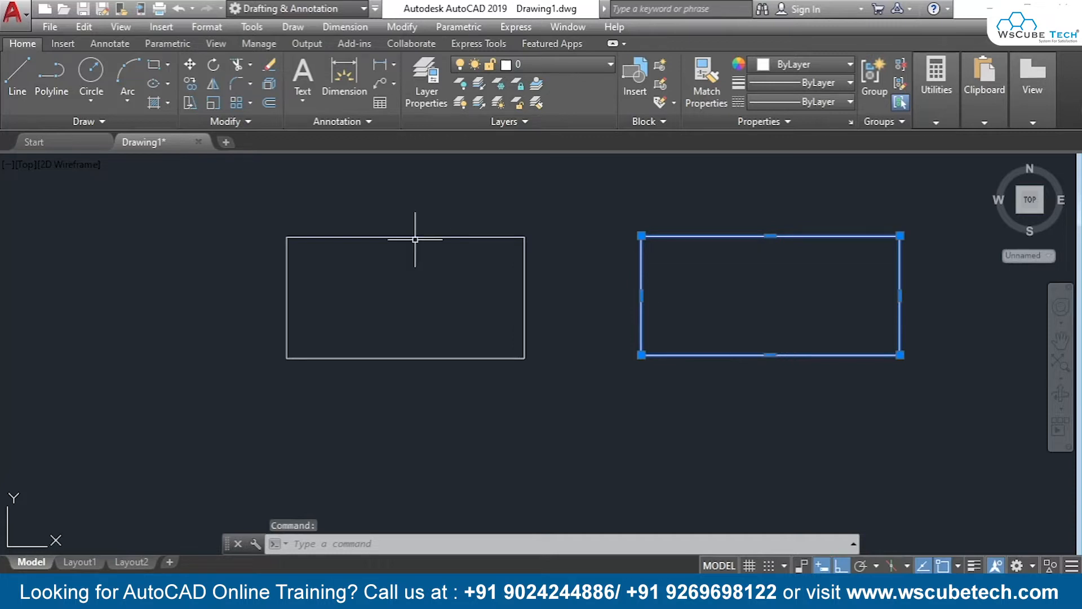
pyautogui.click(575, 380)
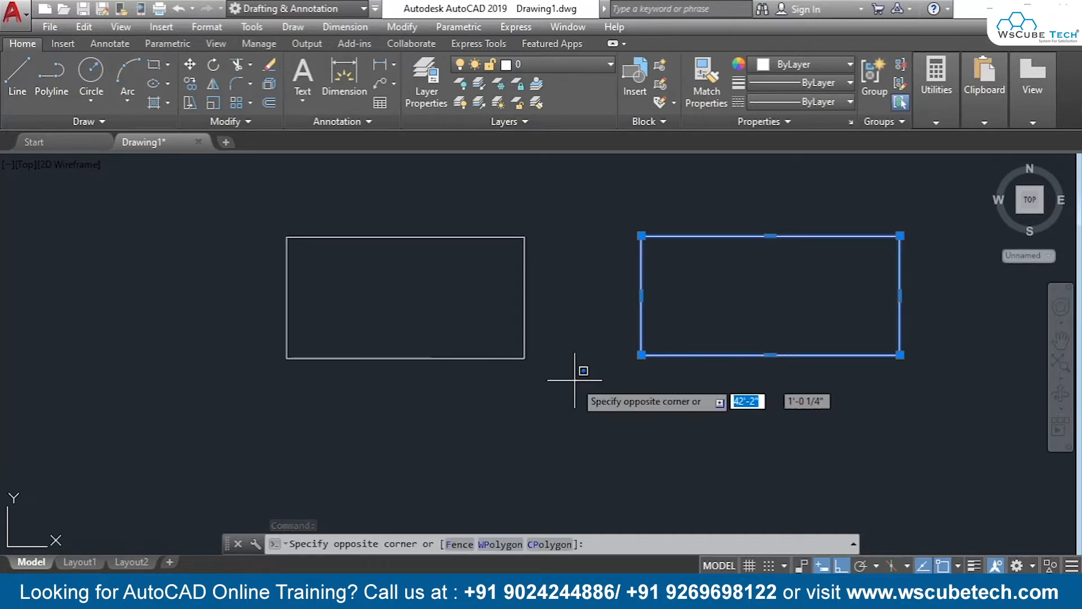
pyautogui.press('Escape')
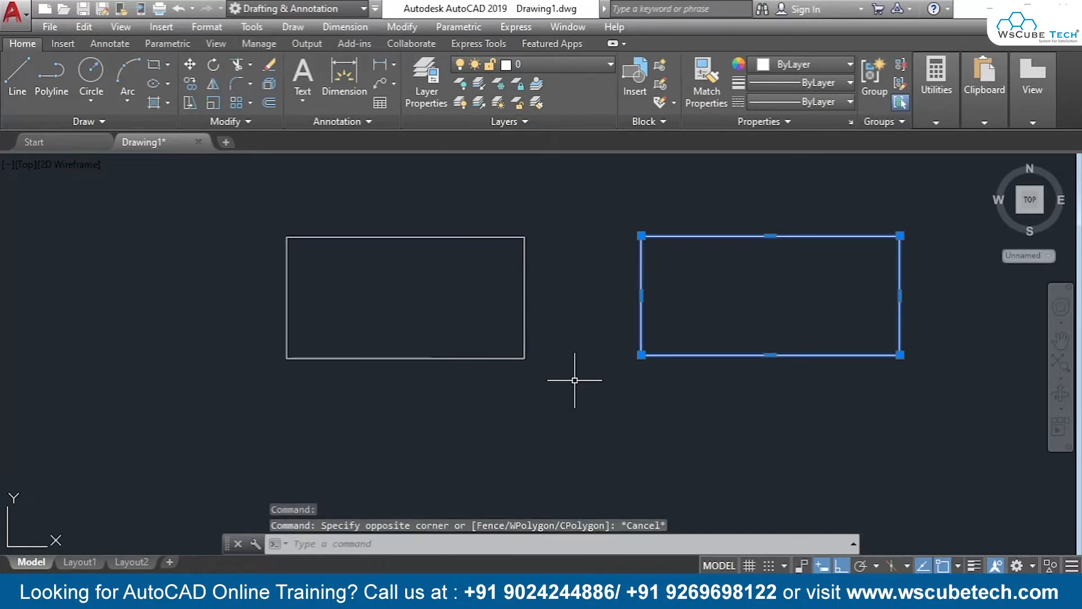
pyautogui.press('Escape')
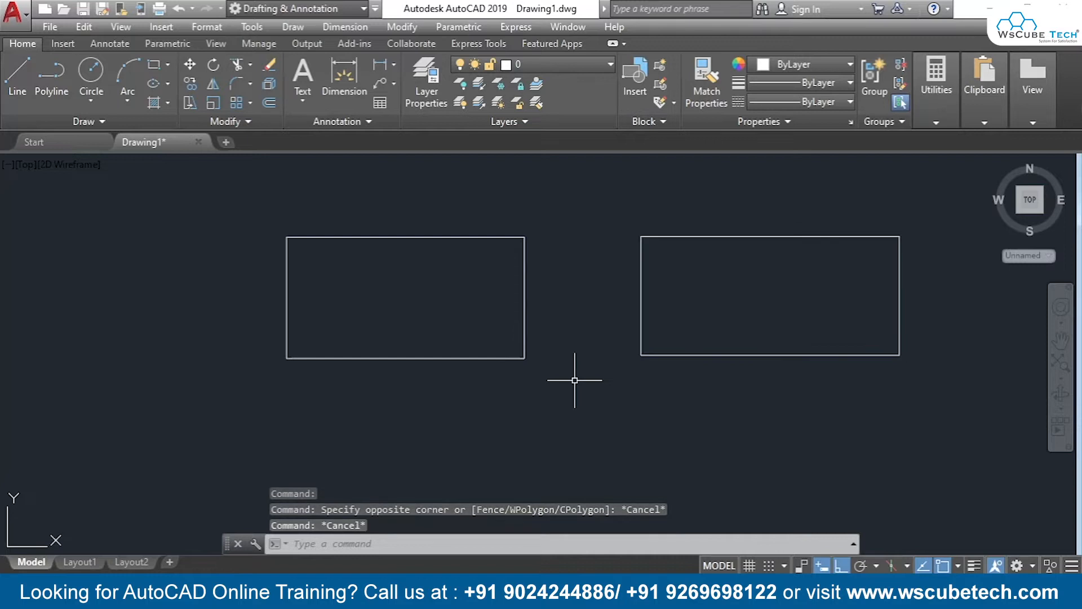
pyautogui.click(243, 123)
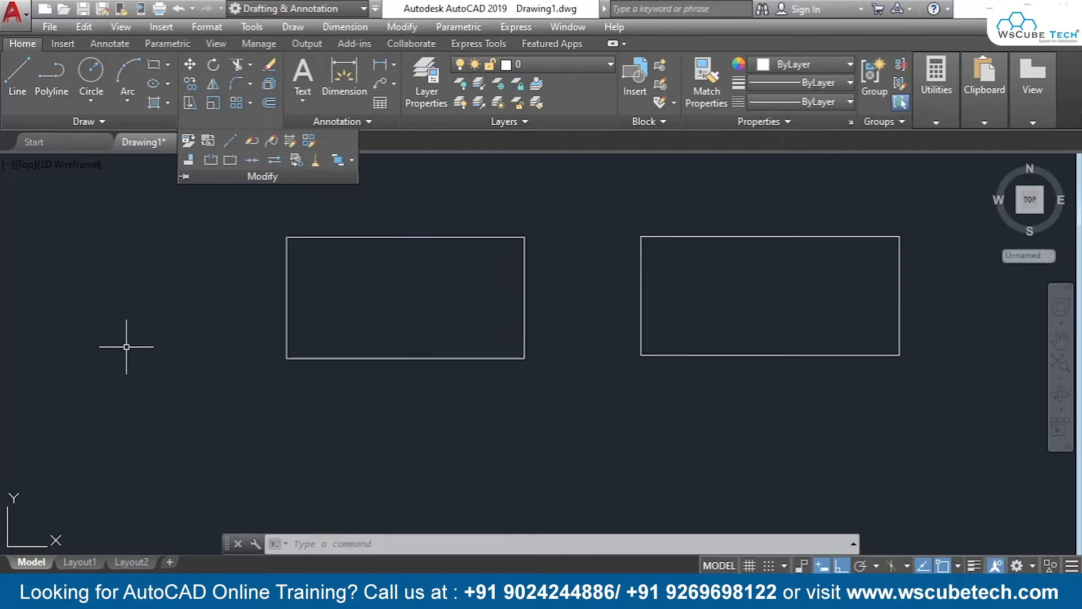
pyautogui.click(150, 323)
pyautogui.write('j')
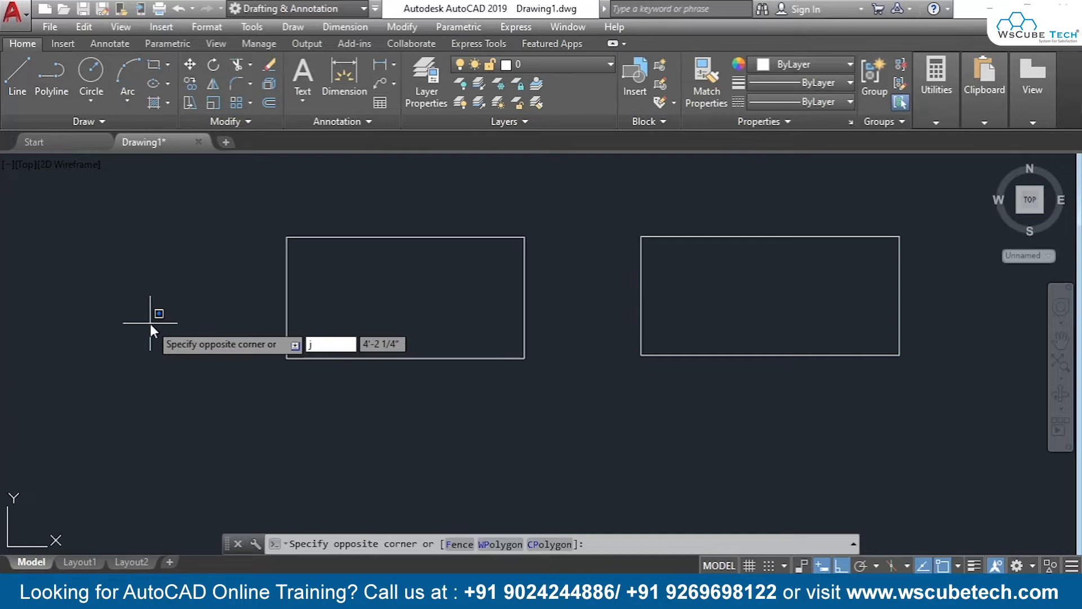
pyautogui.press('Escape')
# - Join the four separate lines of the left rectangle into one polyline
pyautogui.write('j')
pyautogui.press('Return')
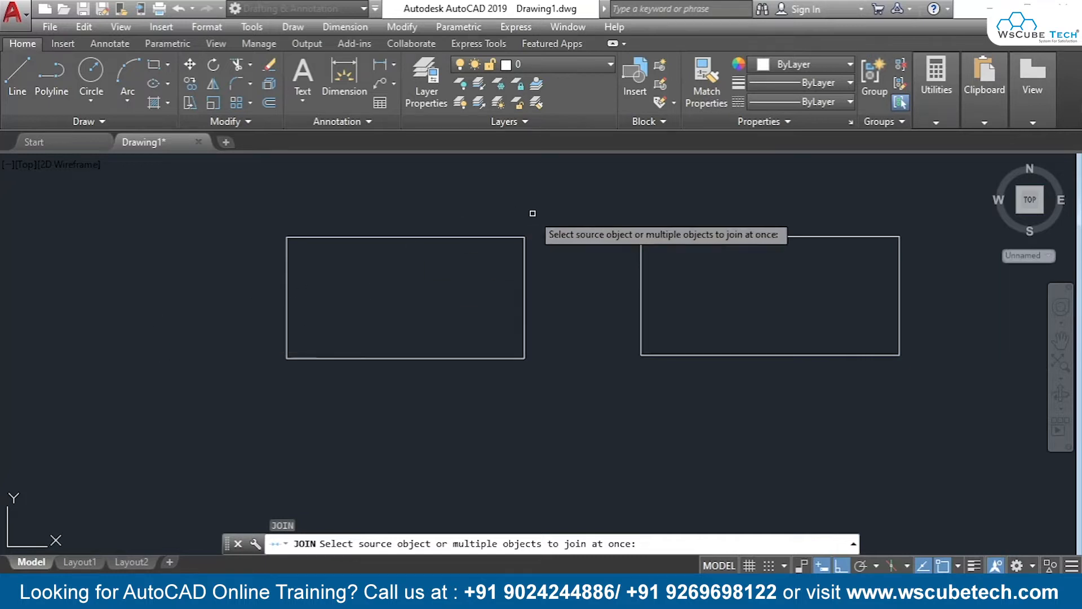
pyautogui.click(573, 197)
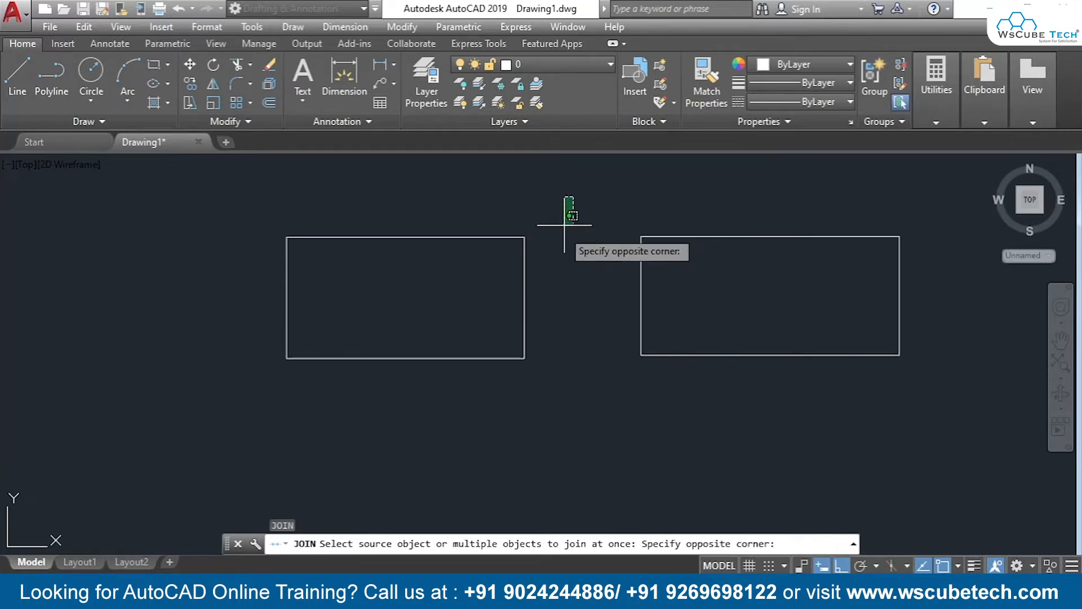
pyautogui.click(235, 427)
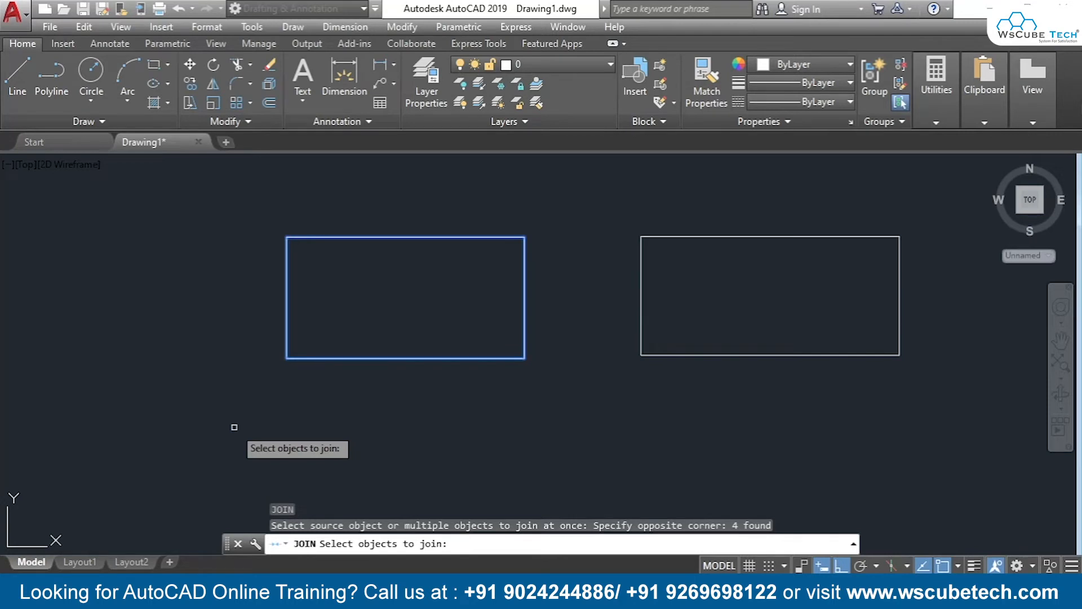
pyautogui.press('Return')
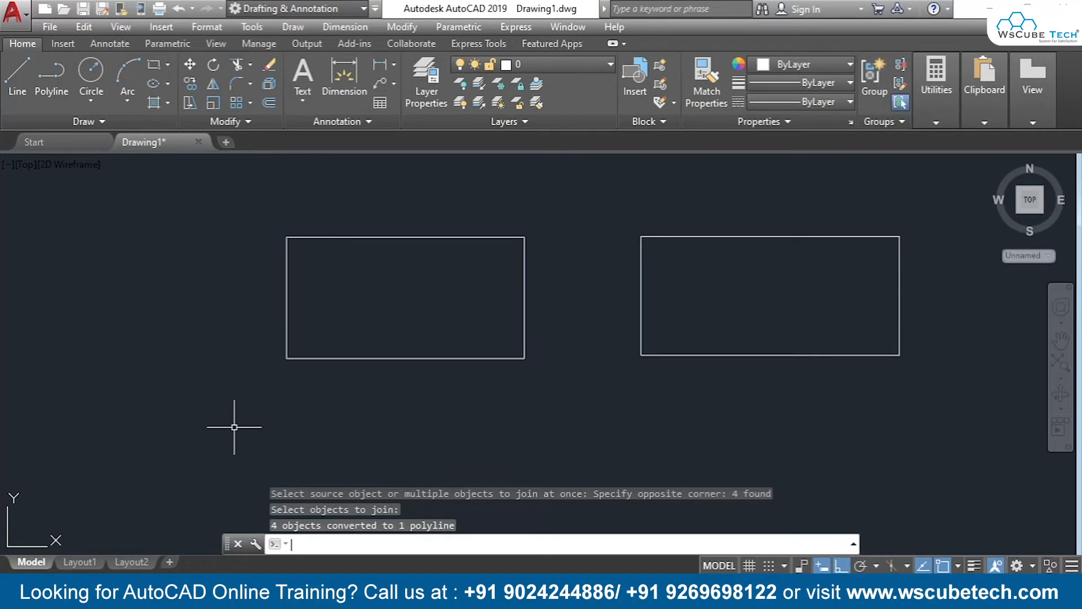
# - Select the joined left rectangle and inspect the vertex options at its lower-left corner, leaving it deselected
pyautogui.click(288, 356)
pyautogui.moveTo(288, 357)
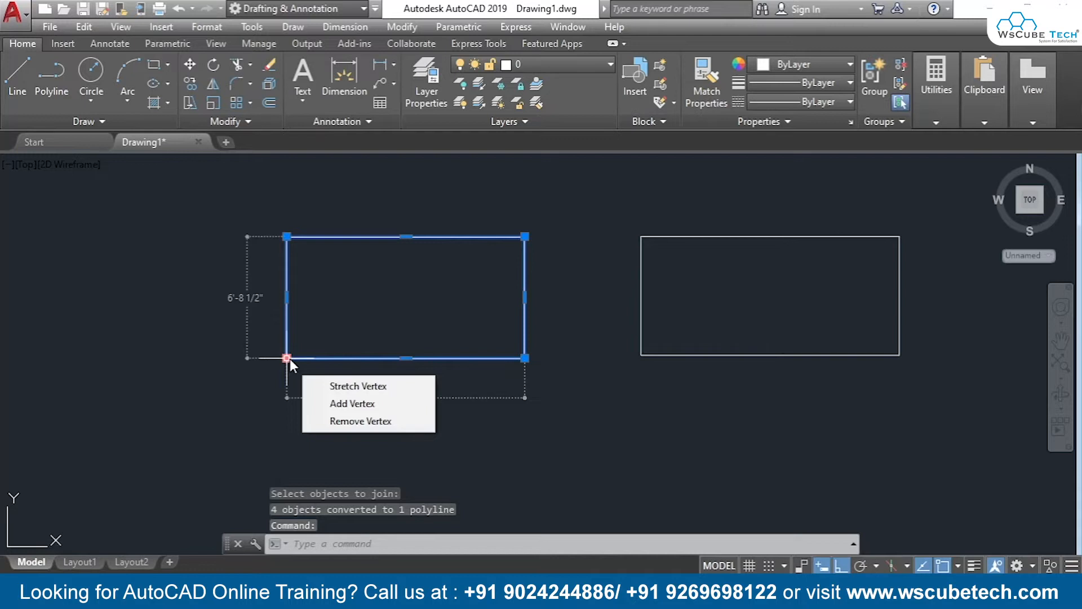
pyautogui.press('Escape')
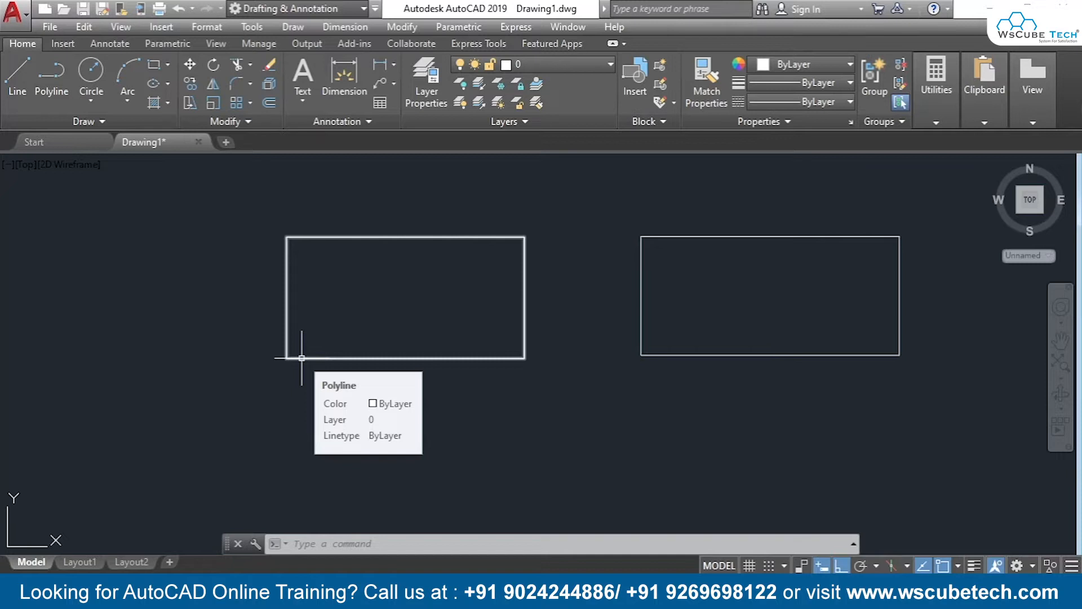
# - Draw a horizontal line about 8'-6 1/4" long in the empty area to the right of both rectangles
pyautogui.moveTo(580, 321)
pyautogui.mouseDown(button='middle')
pyautogui.moveTo(479, 355)
pyautogui.moveTo(158, 331)
pyautogui.mouseUp(button='middle')
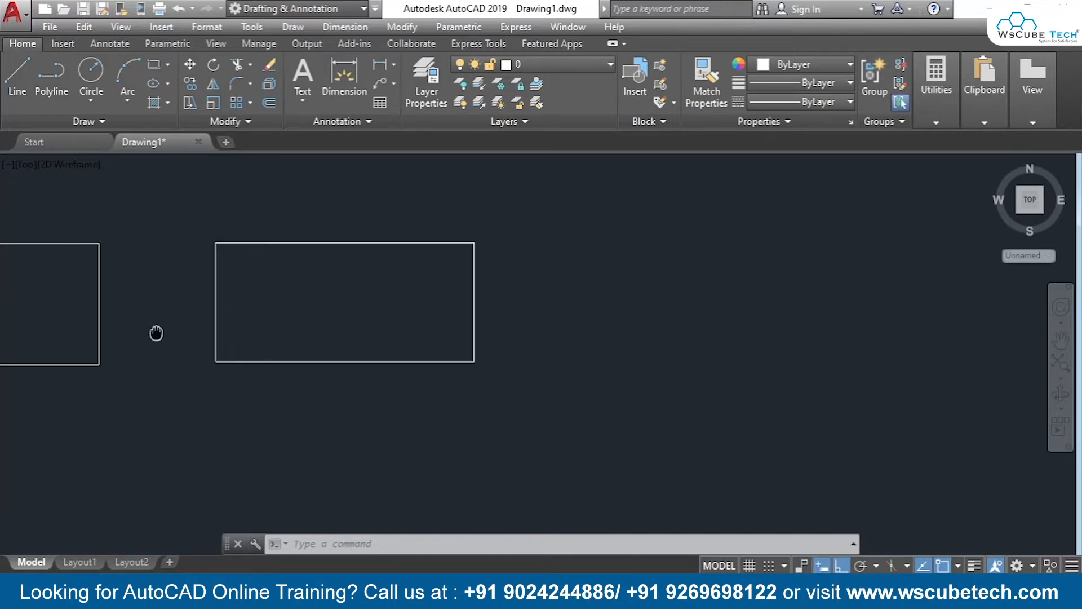
pyautogui.moveTo(668, 314); pyautogui.dragTo(289, 339, button='middle')
pyautogui.click(17, 76)
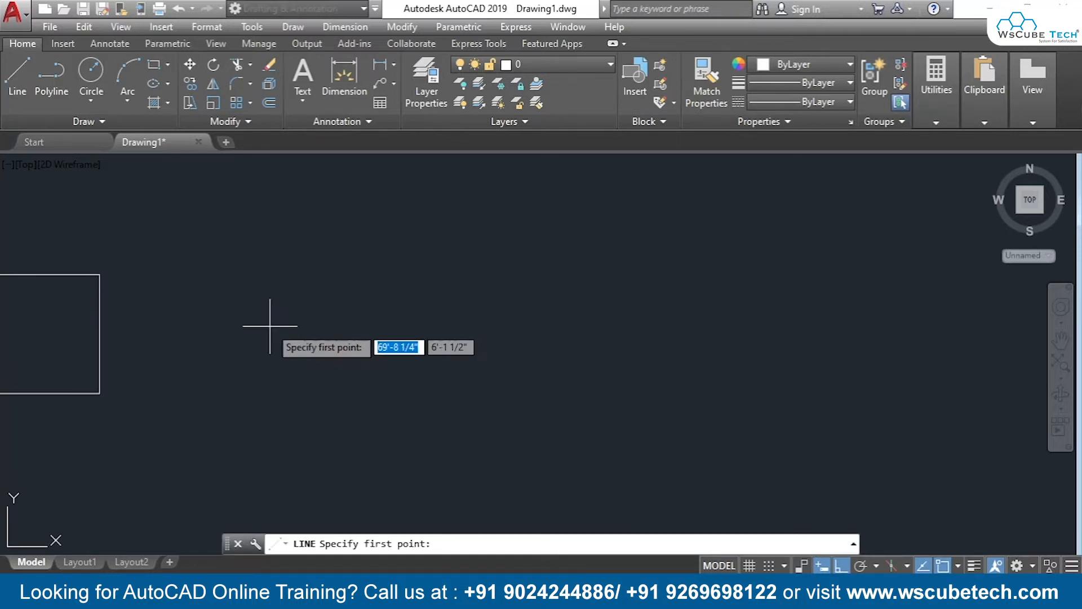
pyautogui.click(297, 315)
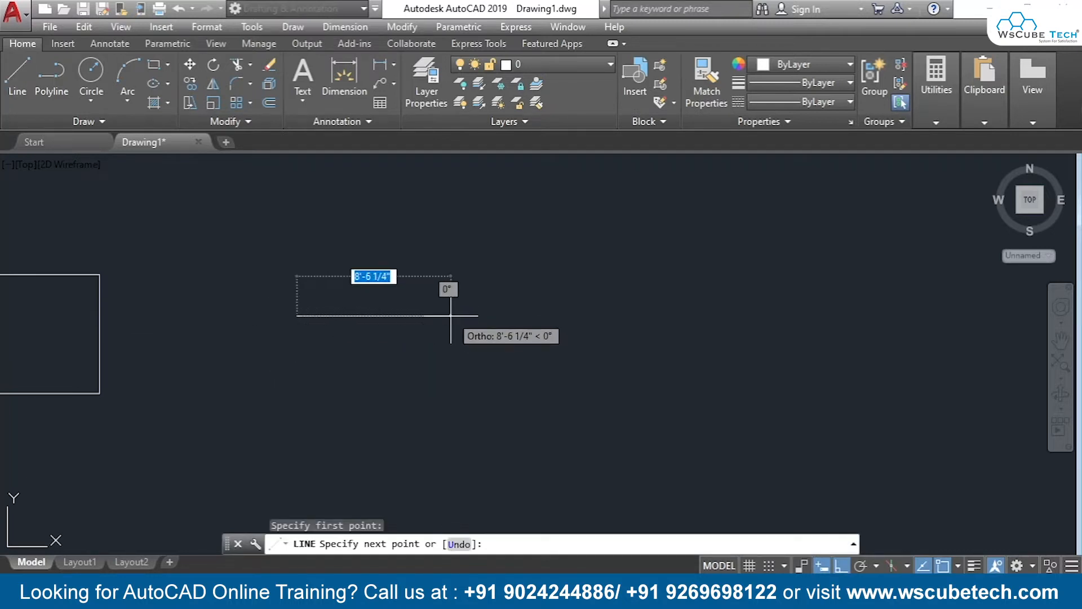
pyautogui.click(451, 310)
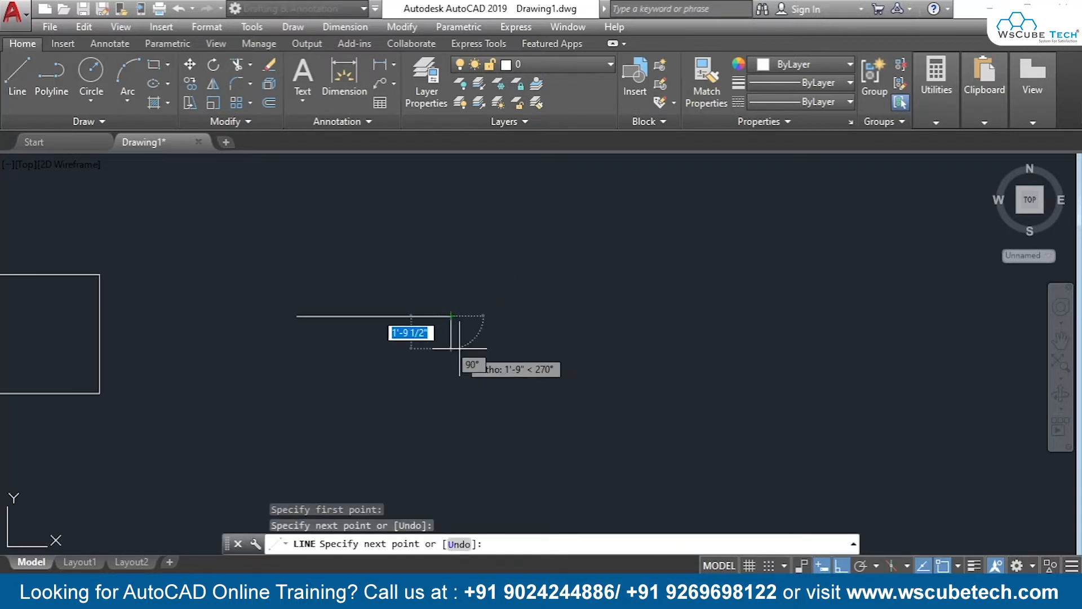
pyautogui.press('Return')
# - Draw a second horizontal line collinear with the first, to its right and separated from it by a gap
pyautogui.press('Return')
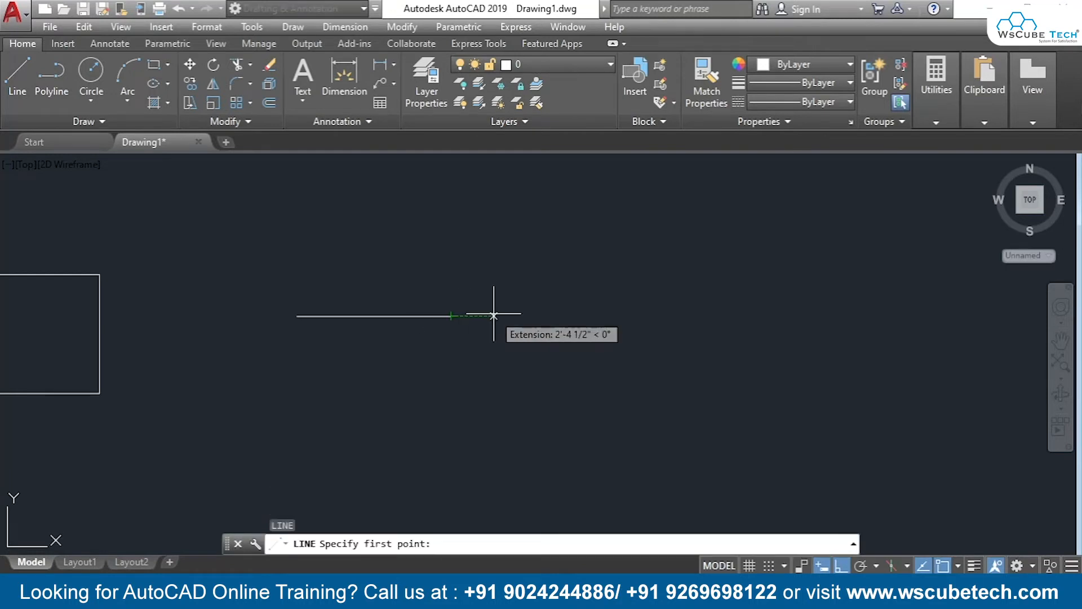
pyautogui.click(593, 315)
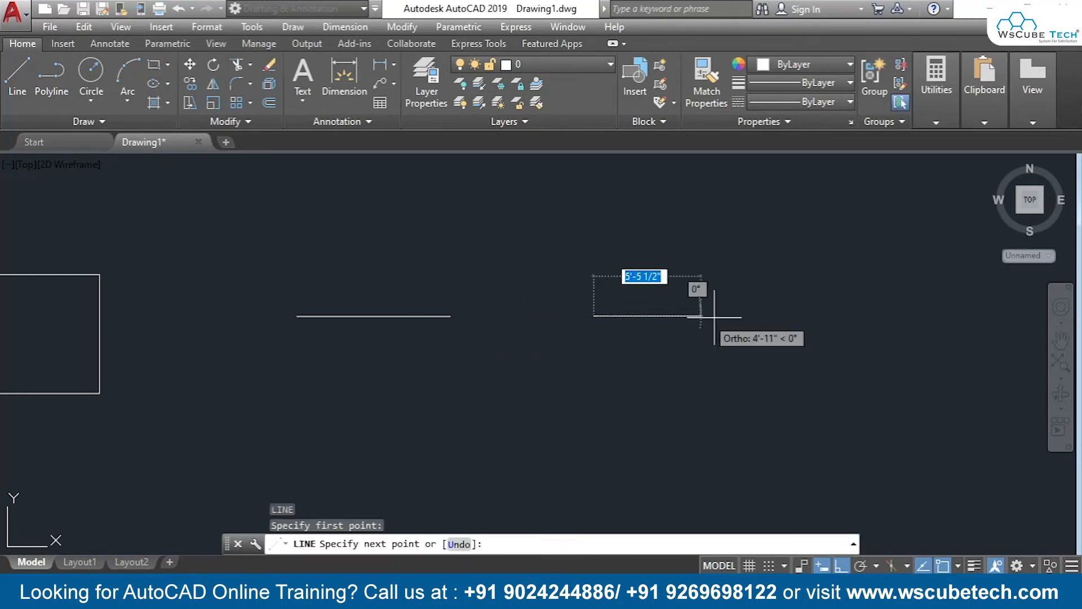
pyautogui.click(799, 315)
pyautogui.press('Return')
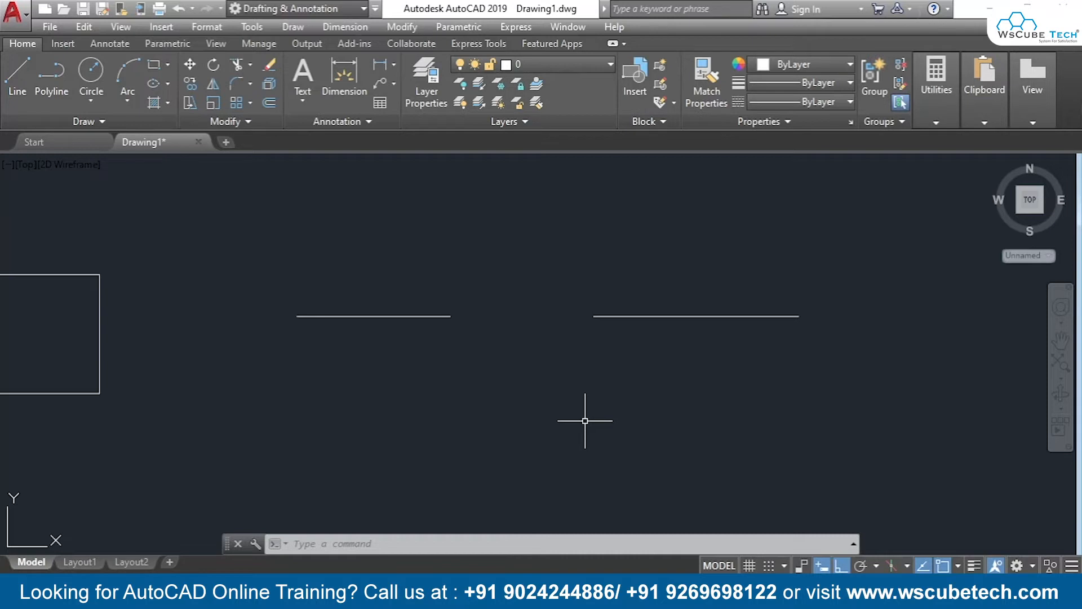
# - Join the two collinear horizontal lines into one line that bridges the gap
pyautogui.write('j')
pyautogui.press('Return')
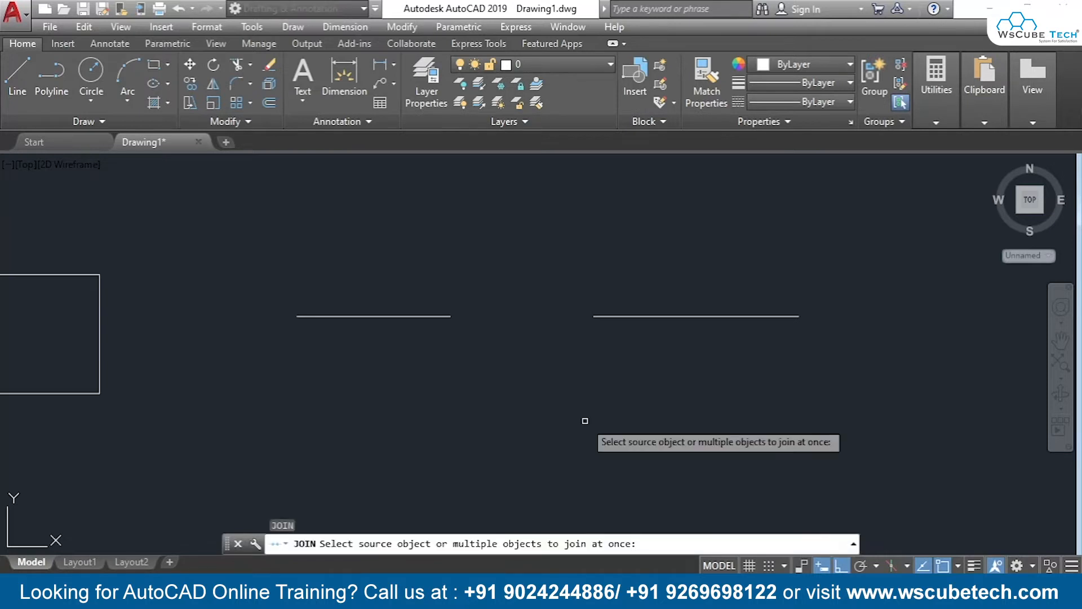
pyautogui.click(652, 316)
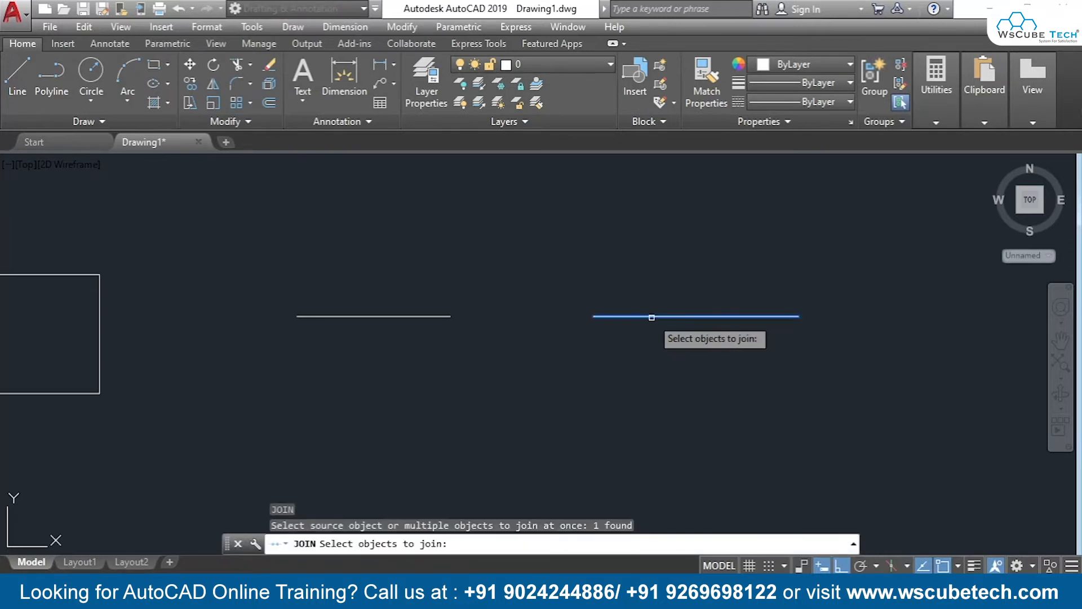
pyautogui.click(421, 316)
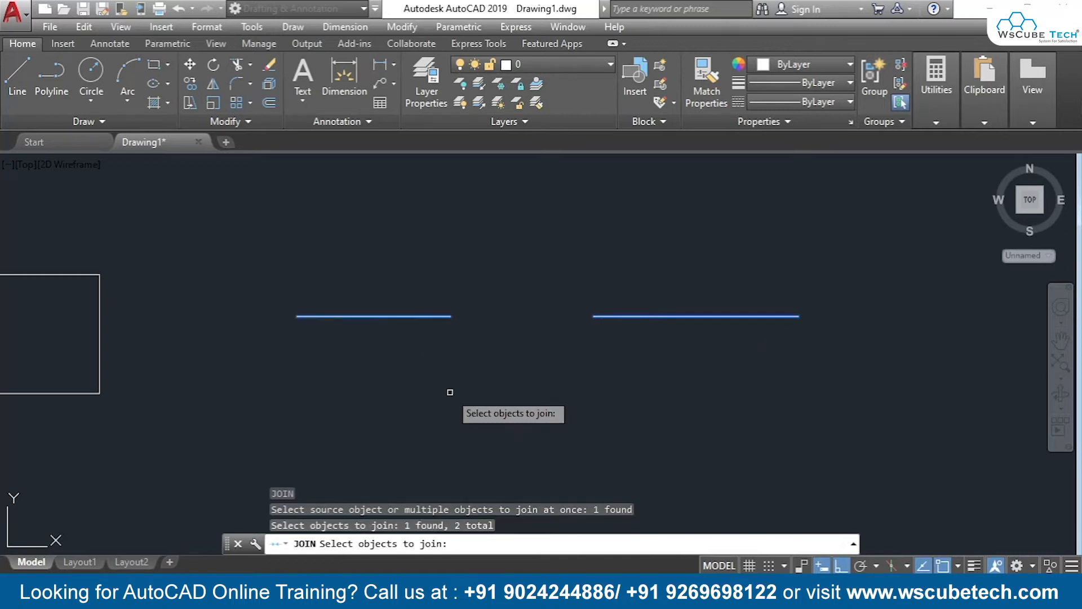
pyautogui.press('Return')
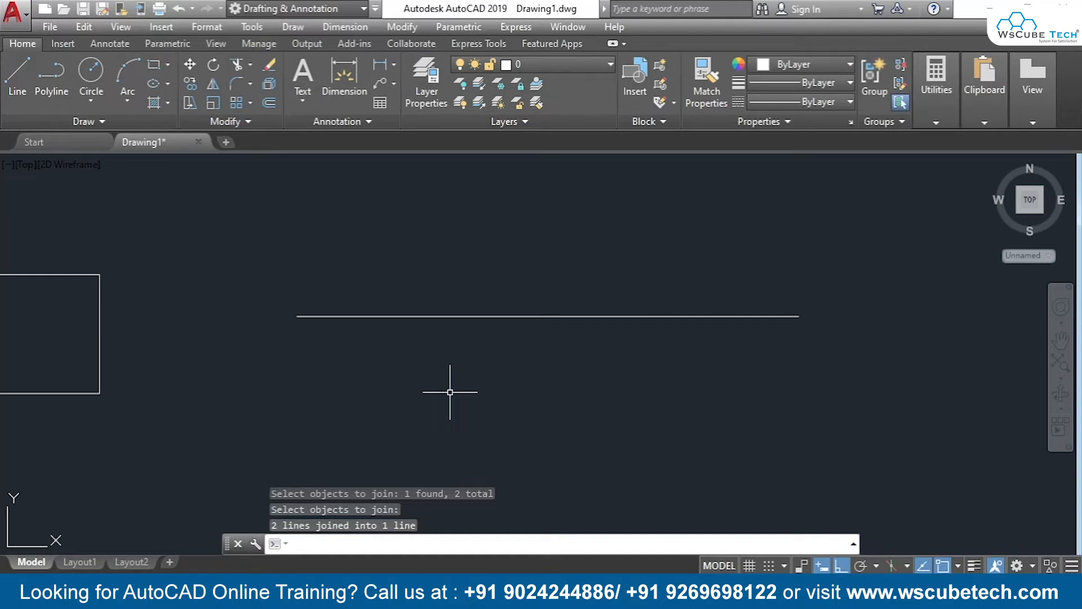
# - With Ortho off, stretch the left rectangle's upper-right vertex outward, up and to the right, making the top edge about 14'-11" long
pyautogui.moveTo(244, 372); pyautogui.dragTo(497, 379, button='middle')
pyautogui.scroll(-3, 469, 387)
pyautogui.scroll(2, 428, 414)
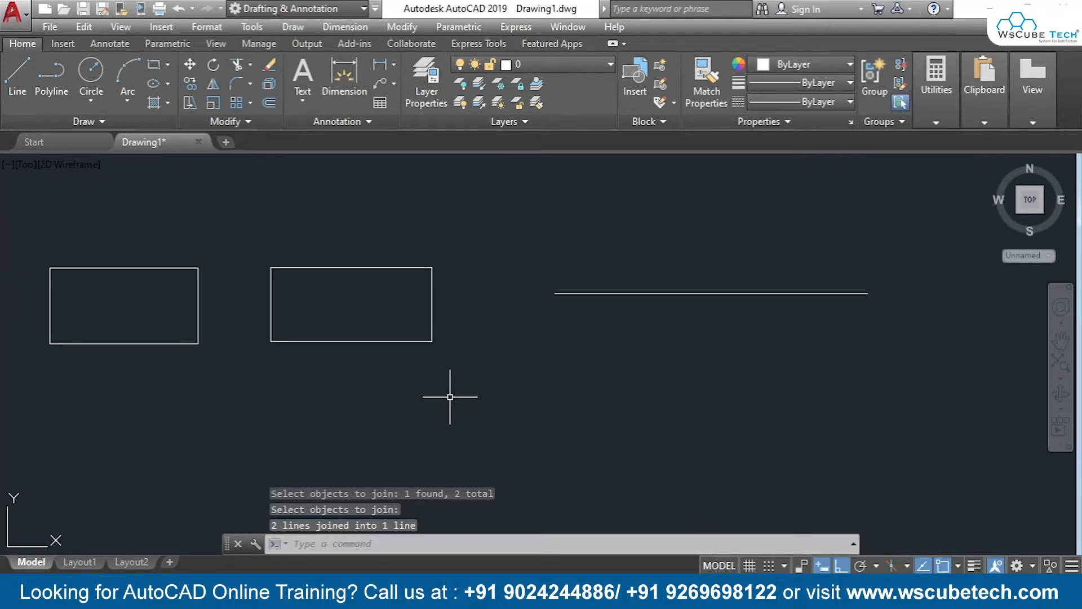
pyautogui.scroll(4, 161, 426)
pyautogui.scroll(-2, 162, 426)
pyautogui.moveTo(161, 420); pyautogui.dragTo(372, 477, button='middle')
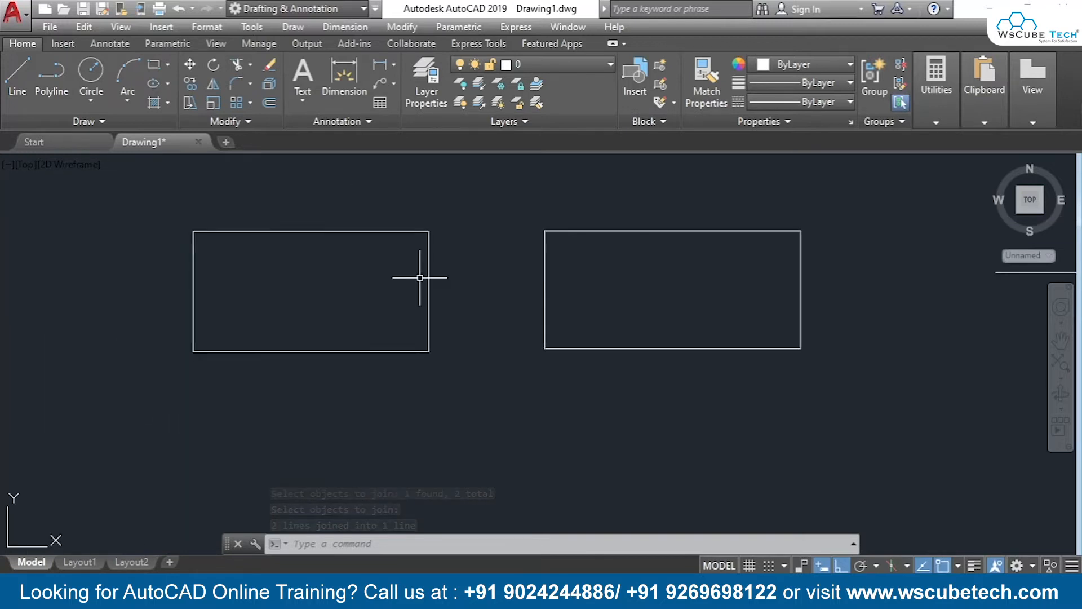
pyautogui.click(430, 230)
pyautogui.moveTo(428, 231)
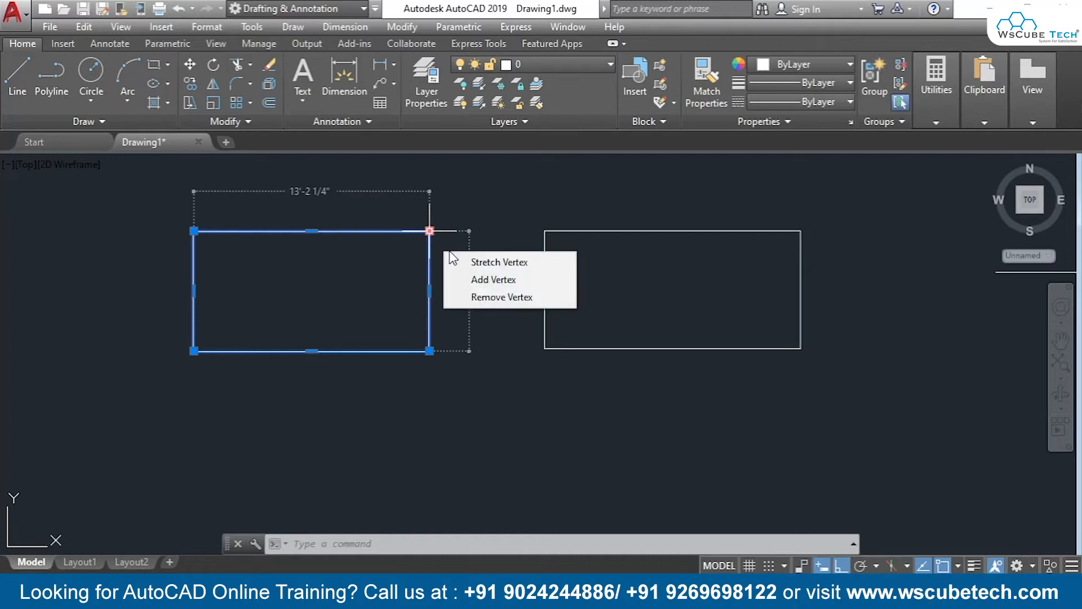
pyautogui.click(477, 266)
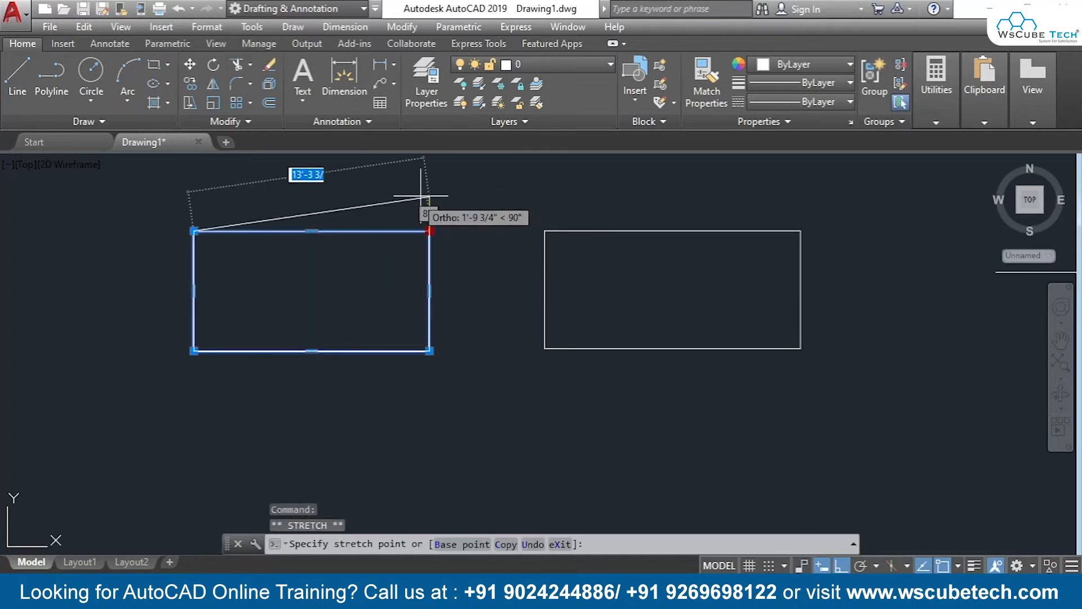
pyautogui.press('F8')
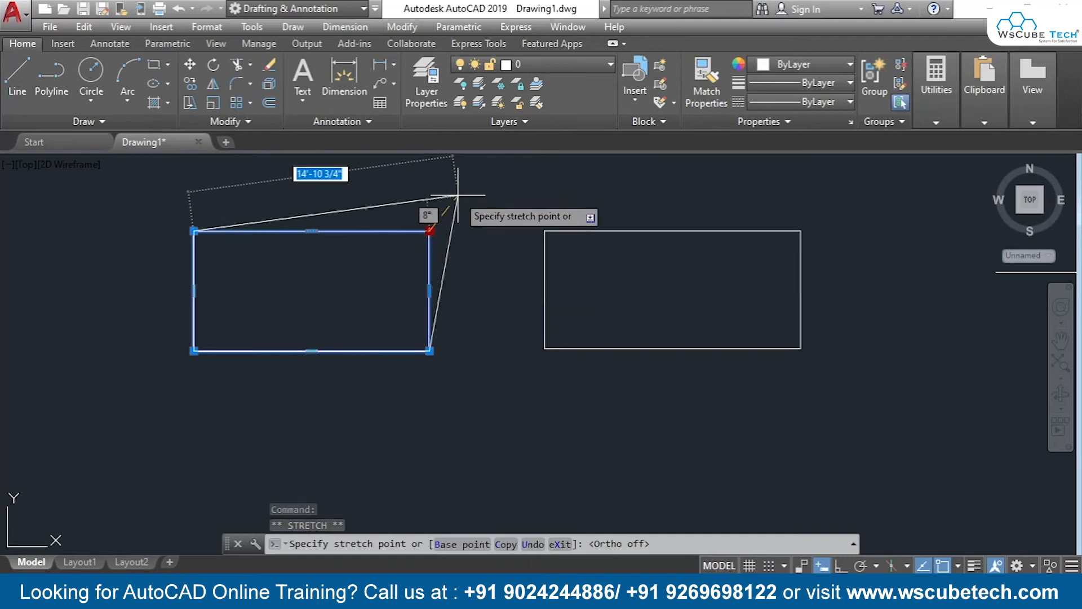
pyautogui.click(459, 194)
# - Add a vertex outward of the left polyline's slanted right edge, about 4'-10" from its upper-right corner, and remove that vertex again
pyautogui.moveTo(458, 196)
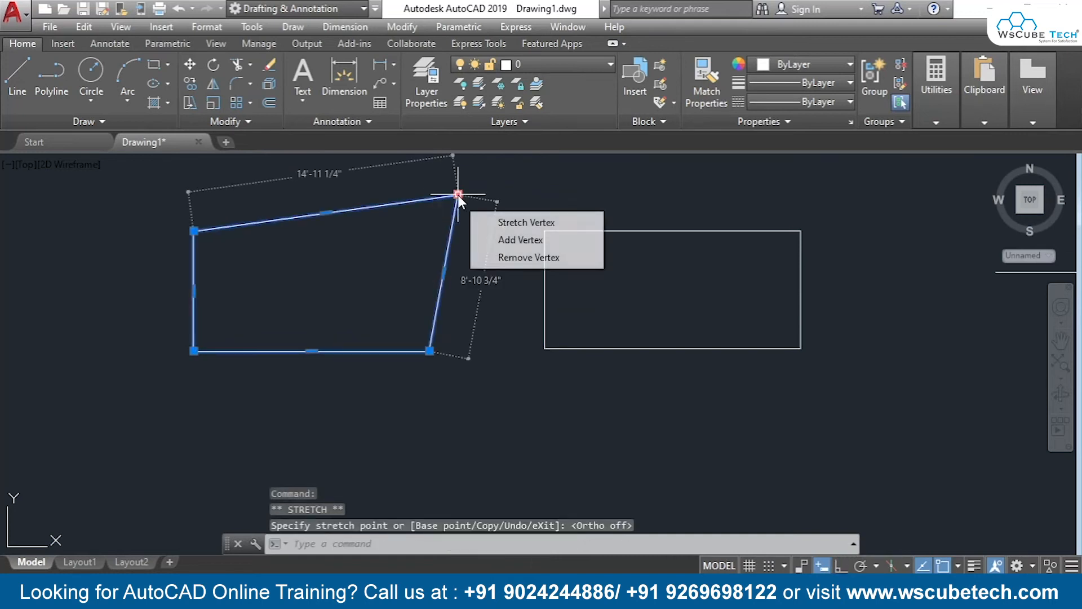
pyautogui.click(502, 240)
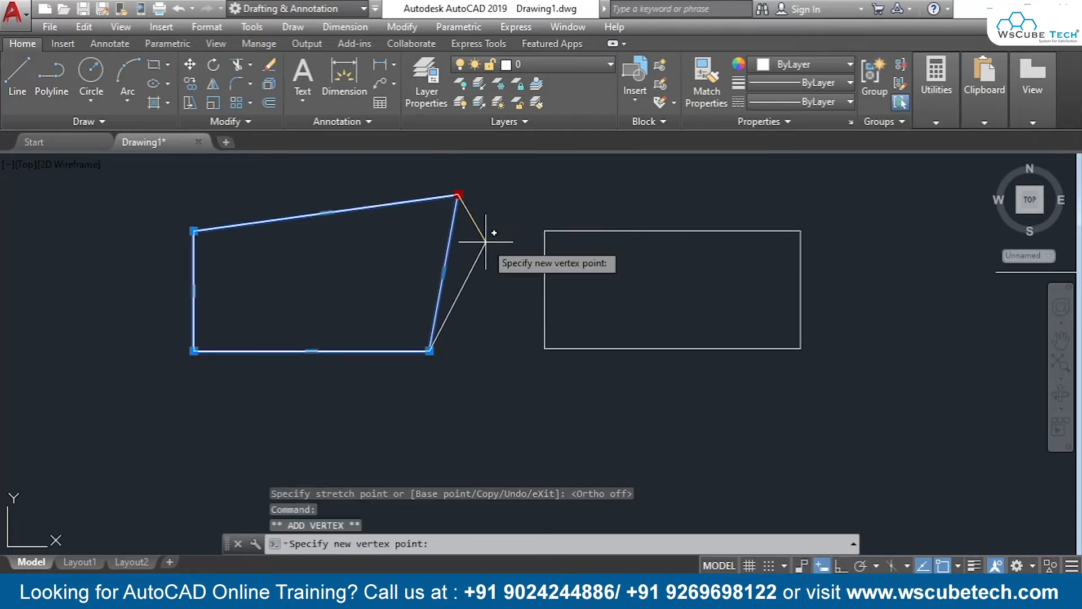
pyautogui.click(492, 273)
pyautogui.moveTo(492, 273)
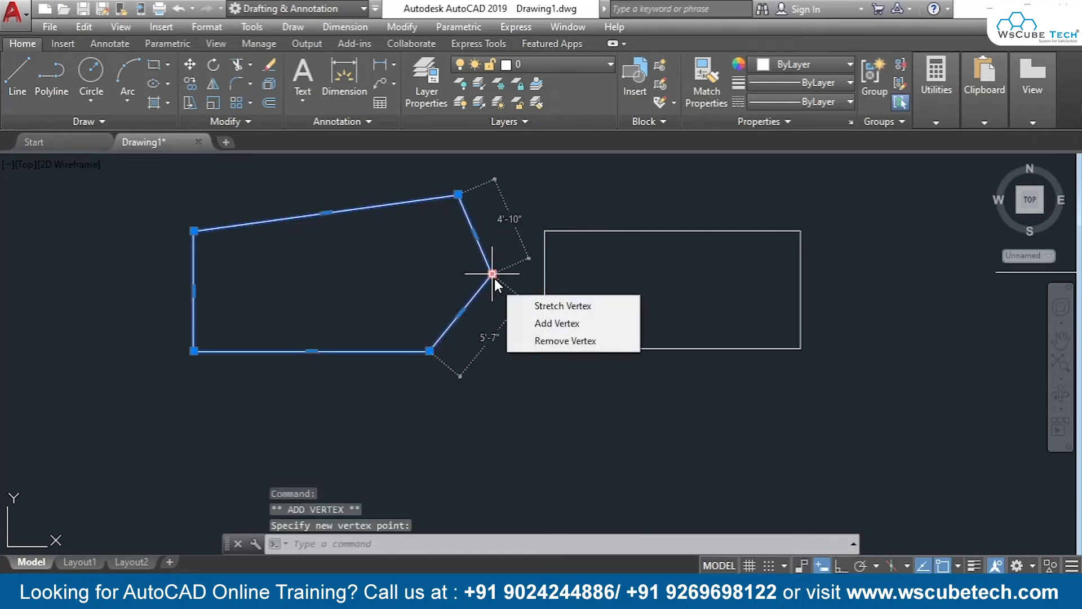
pyautogui.click(535, 340)
# - Remove the left polyline's stretched upper-right vertex to turn the shape into a triangle
pyautogui.moveTo(458, 194)
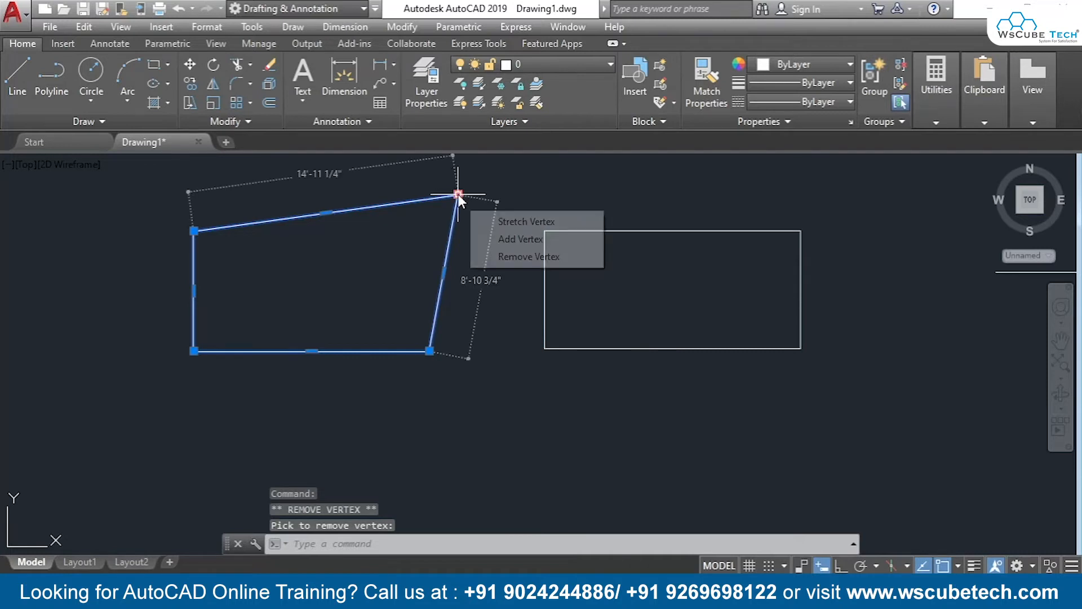
pyautogui.click(494, 261)
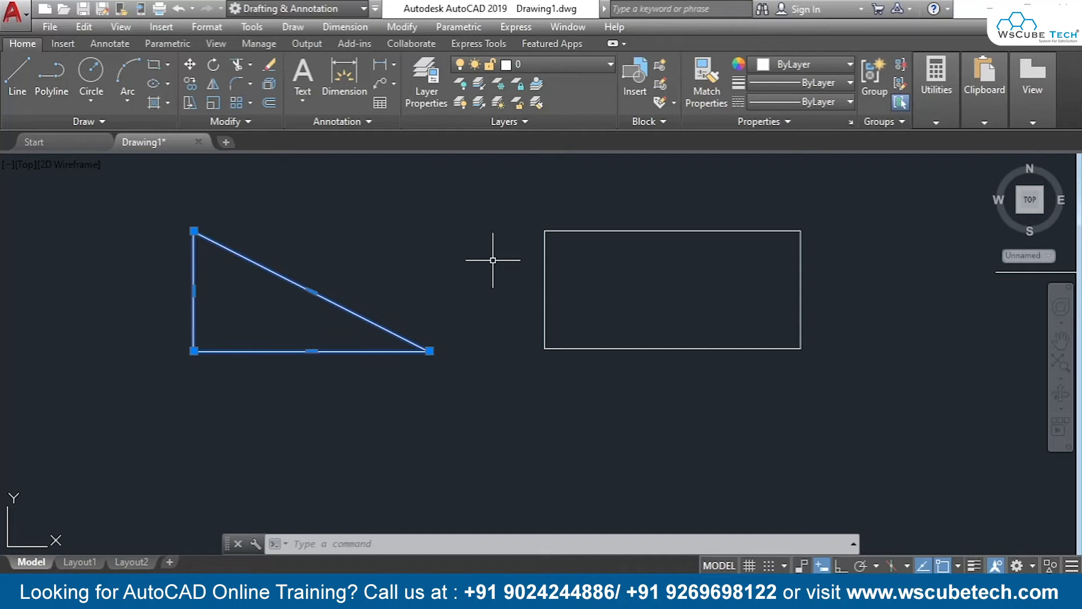
# - Draw a nearly full Start, Center, End arc about 8'-3" in radius with a gap at its upper left, and erase the horizontal line crossing it
pyautogui.moveTo(910, 369)
pyautogui.mouseDown(button='middle')
pyautogui.moveTo(383, 380)
pyautogui.moveTo(326, 372)
pyautogui.mouseUp(button='middle')
pyautogui.moveTo(606, 341); pyautogui.dragTo(517, 307, button='middle')
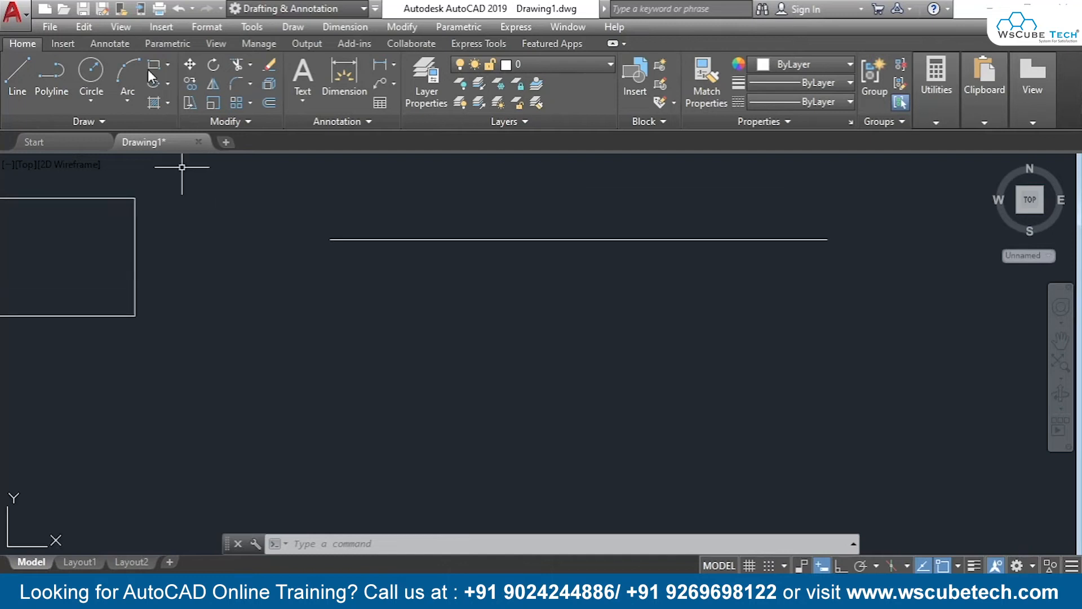
pyautogui.click(124, 100)
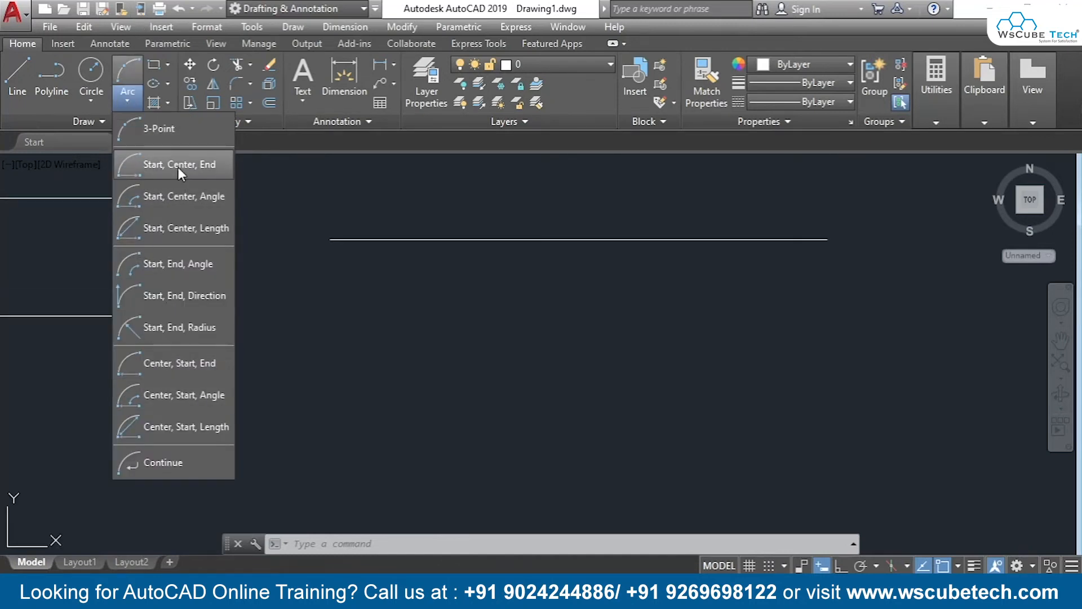
pyautogui.click(87, 70)
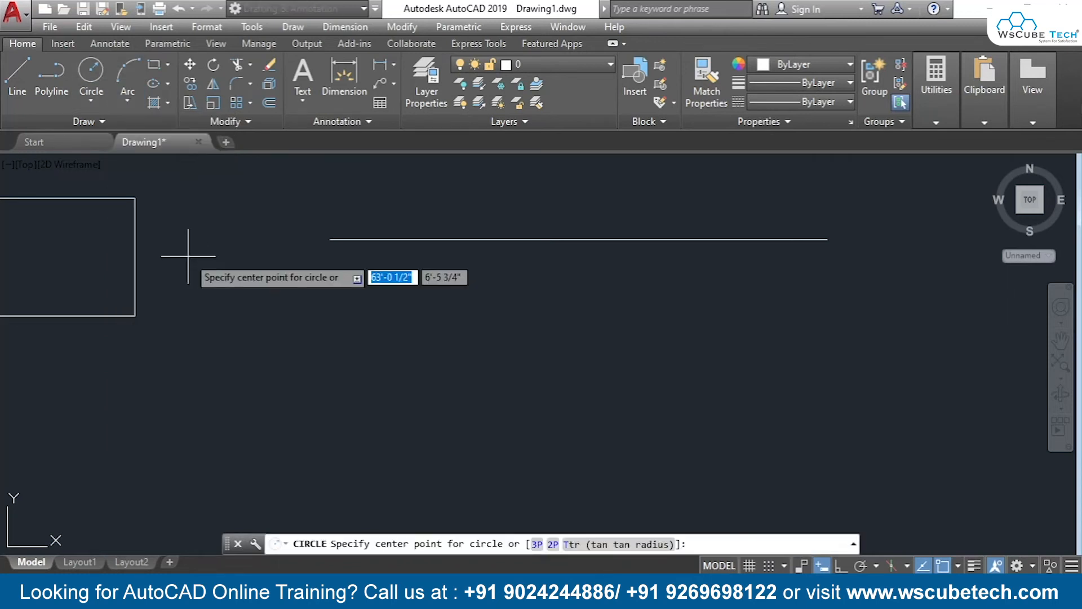
pyautogui.click(121, 93)
pyautogui.click(126, 101)
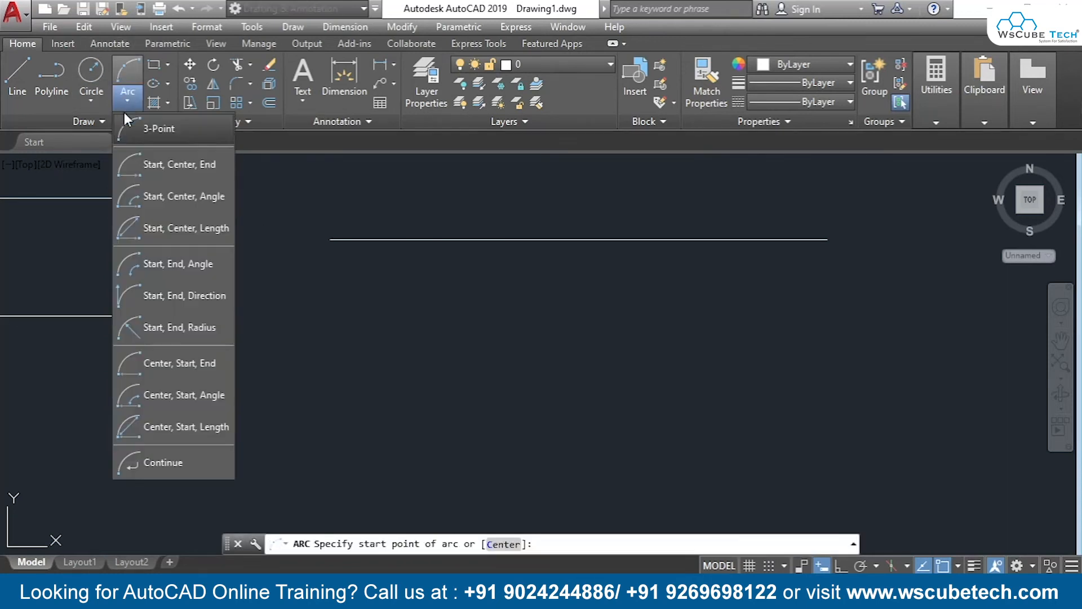
pyautogui.click(164, 163)
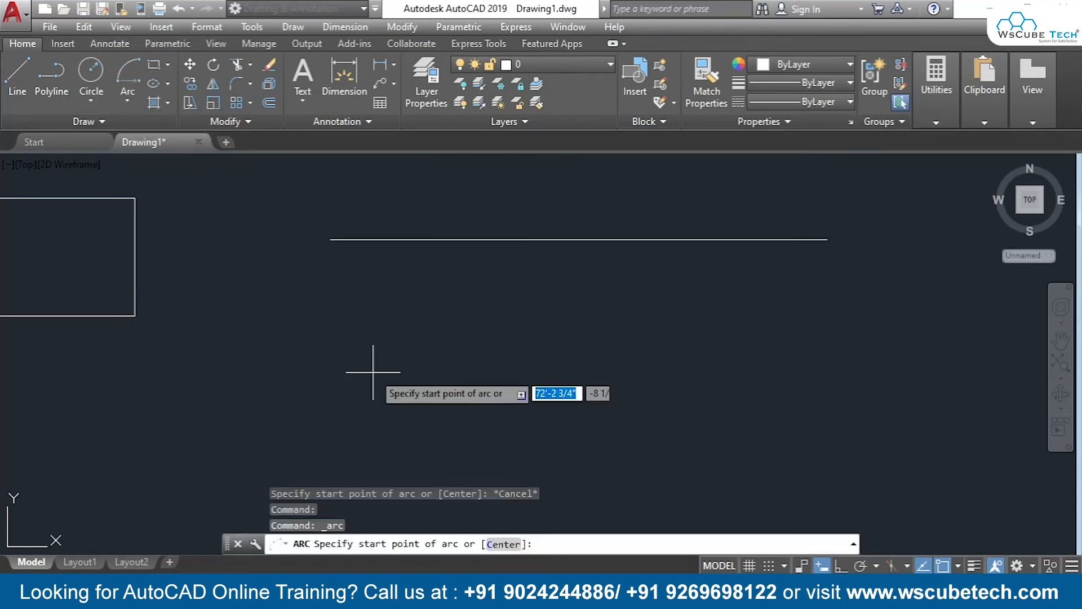
pyautogui.click(555, 308)
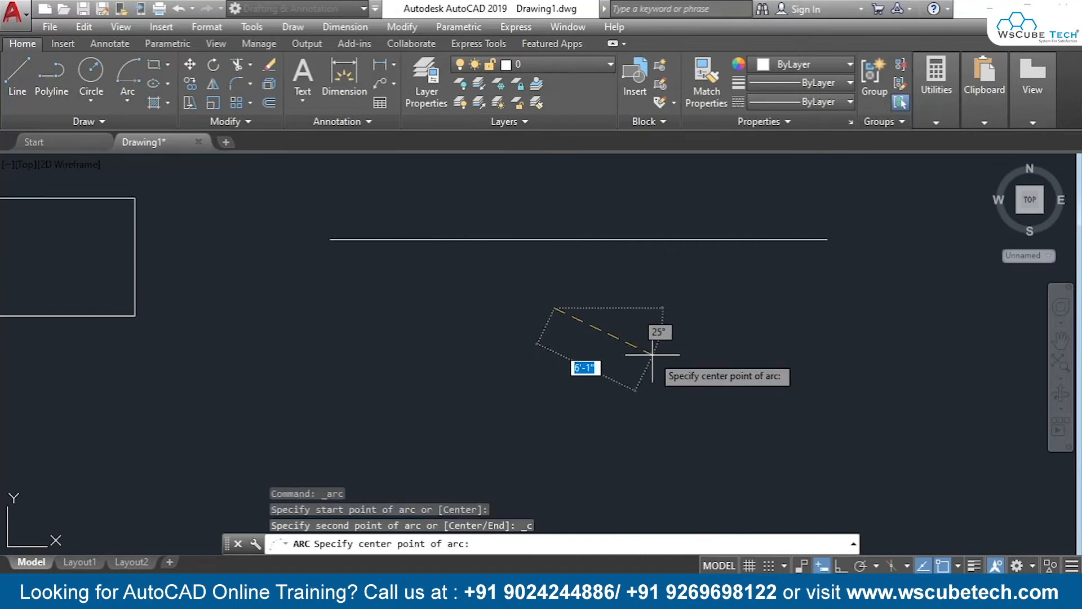
pyautogui.click(702, 309)
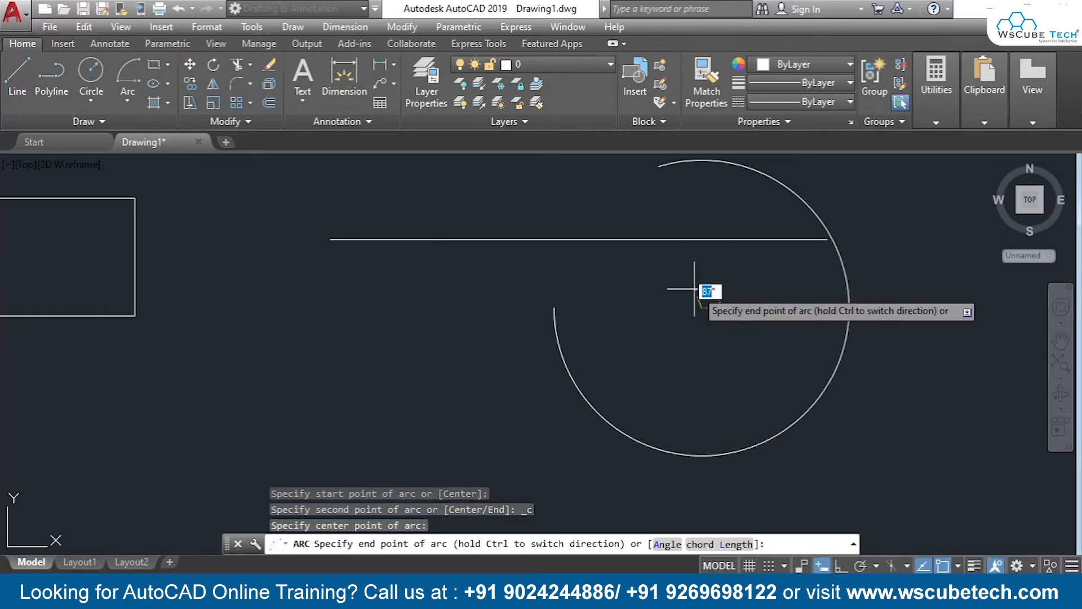
pyautogui.click(664, 274)
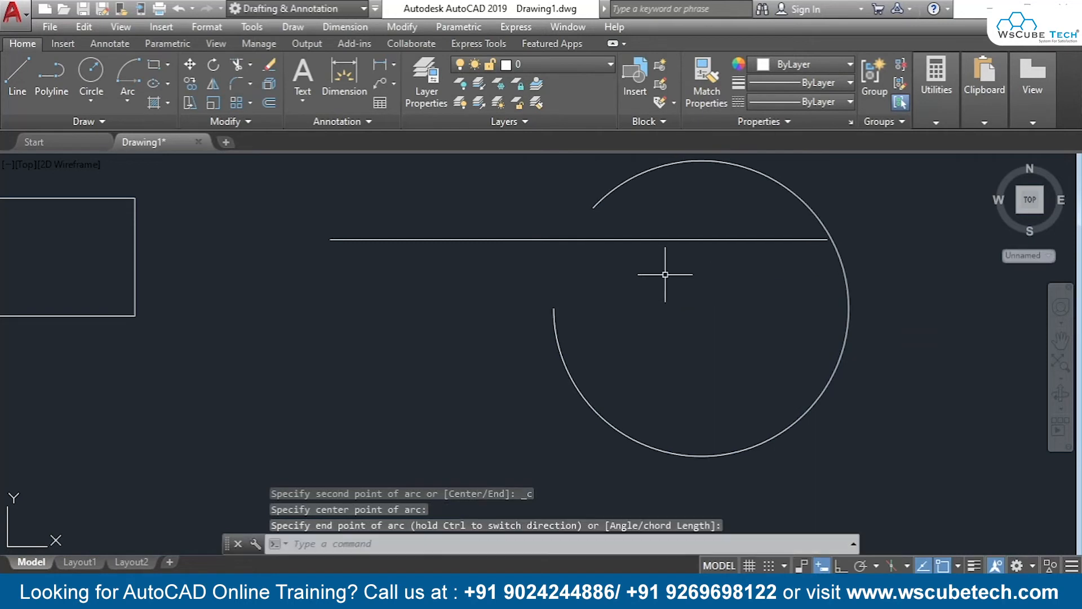
pyautogui.click(498, 241)
pyautogui.press('Delete')
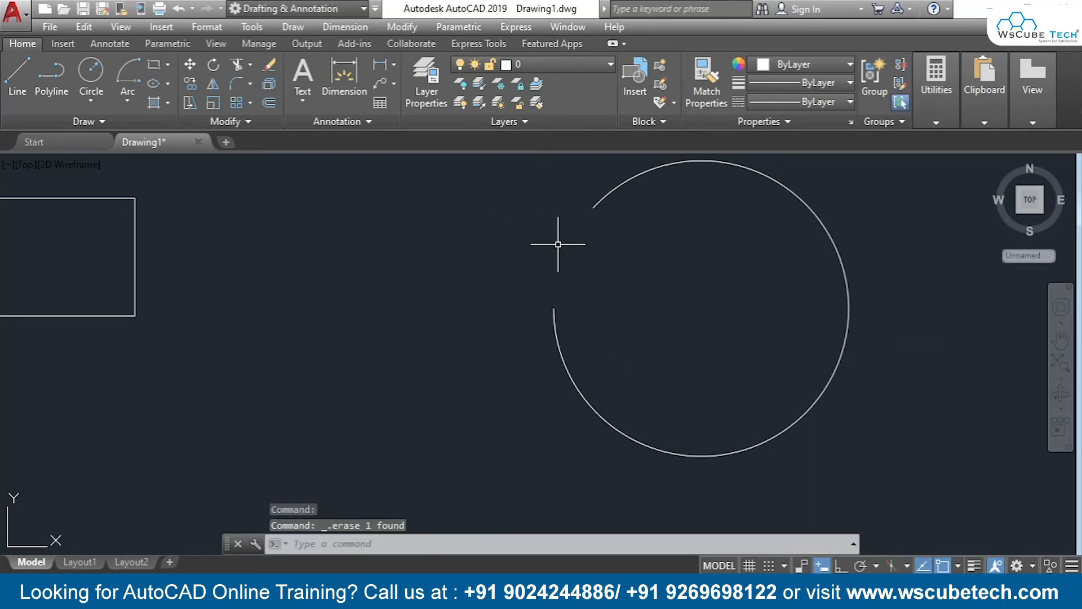
# - Try to close the arc's gap with the Join command, using the arc as the source object
pyautogui.write('j')
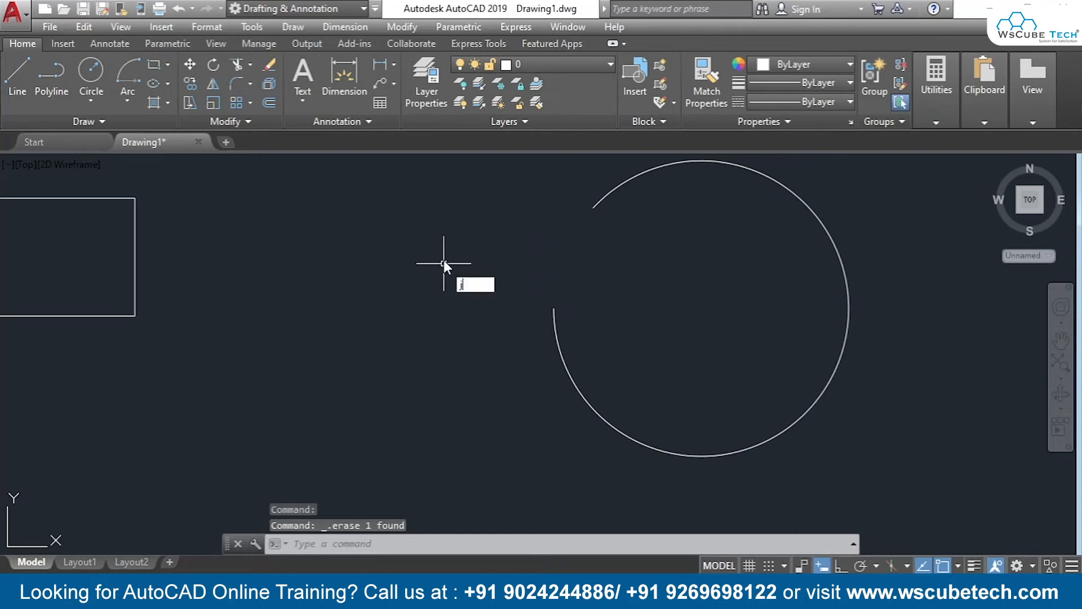
pyautogui.press('Return')
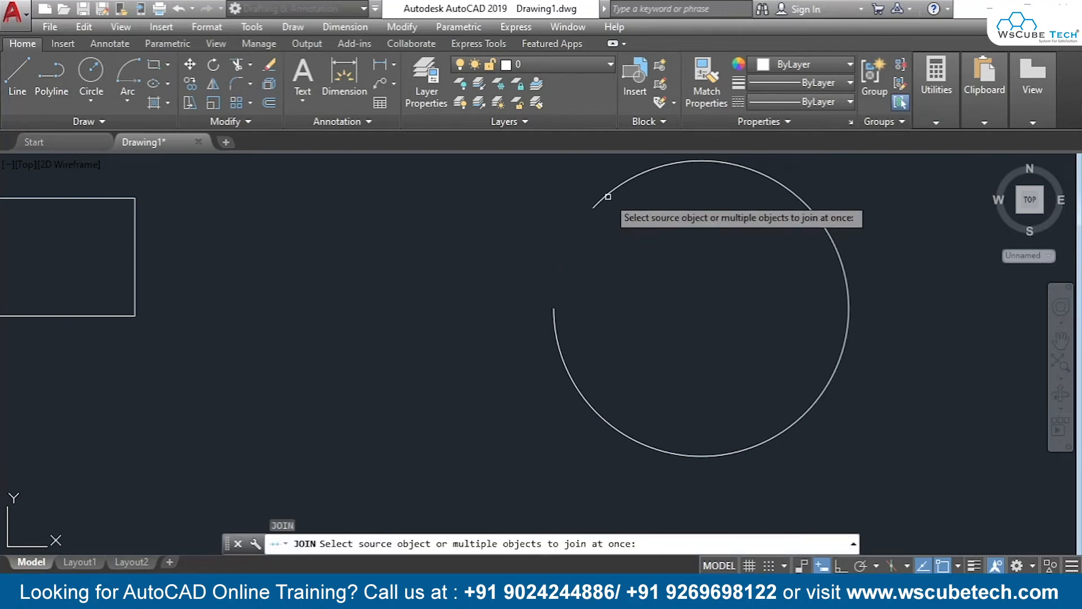
pyautogui.click(602, 202)
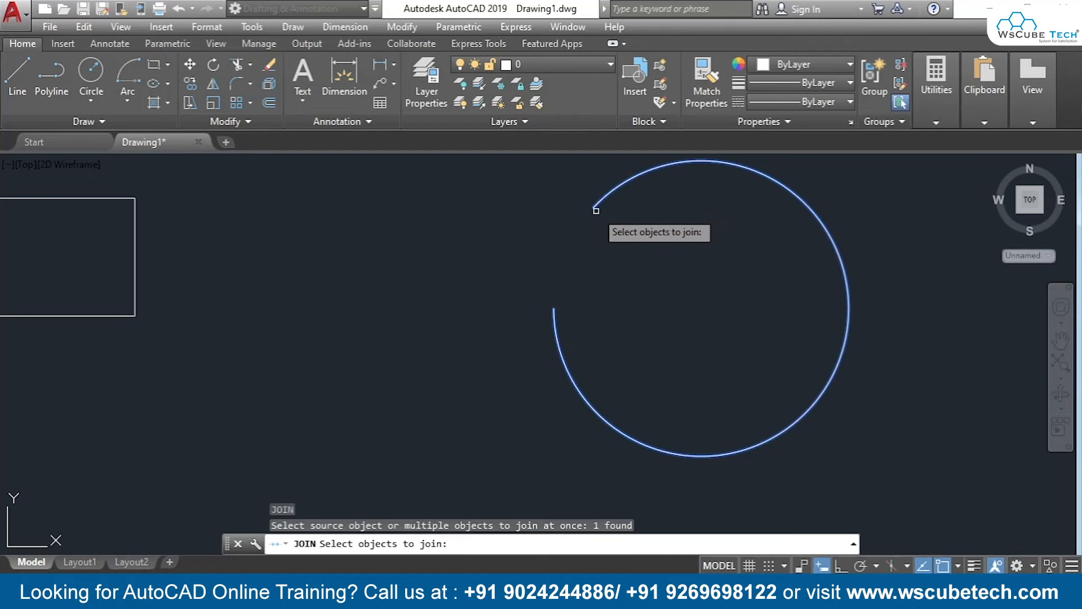
pyautogui.press('Return')
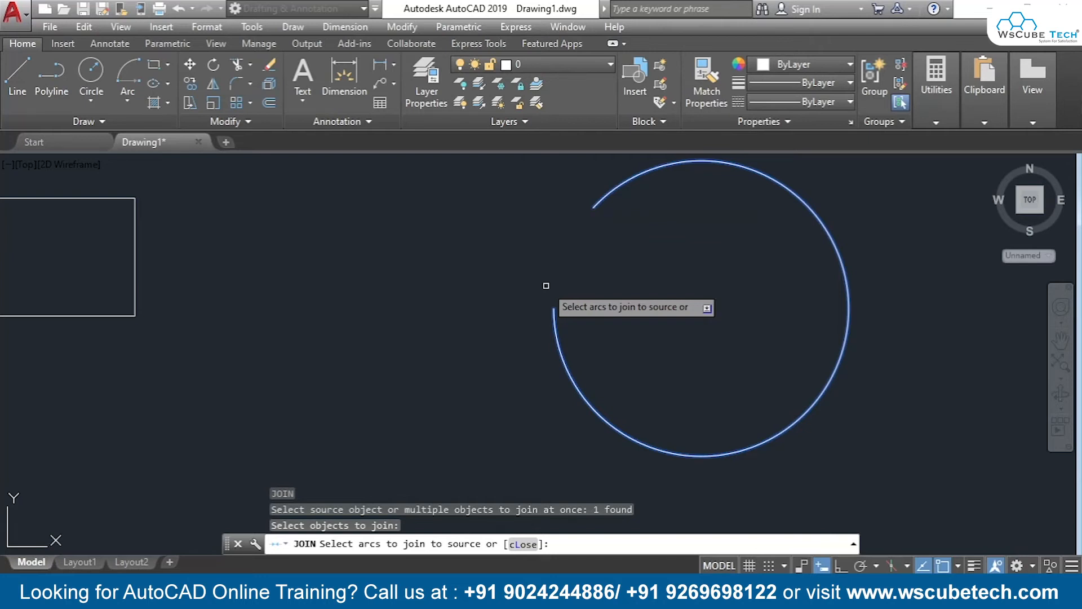
pyautogui.click(559, 325)
pyautogui.click(564, 248)
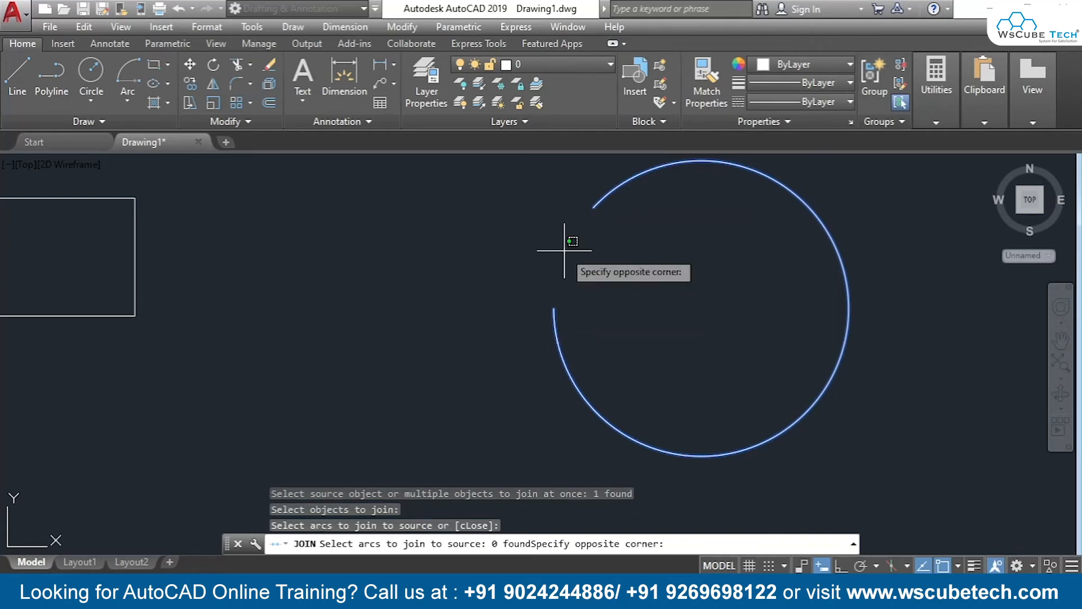
pyautogui.click(757, 350)
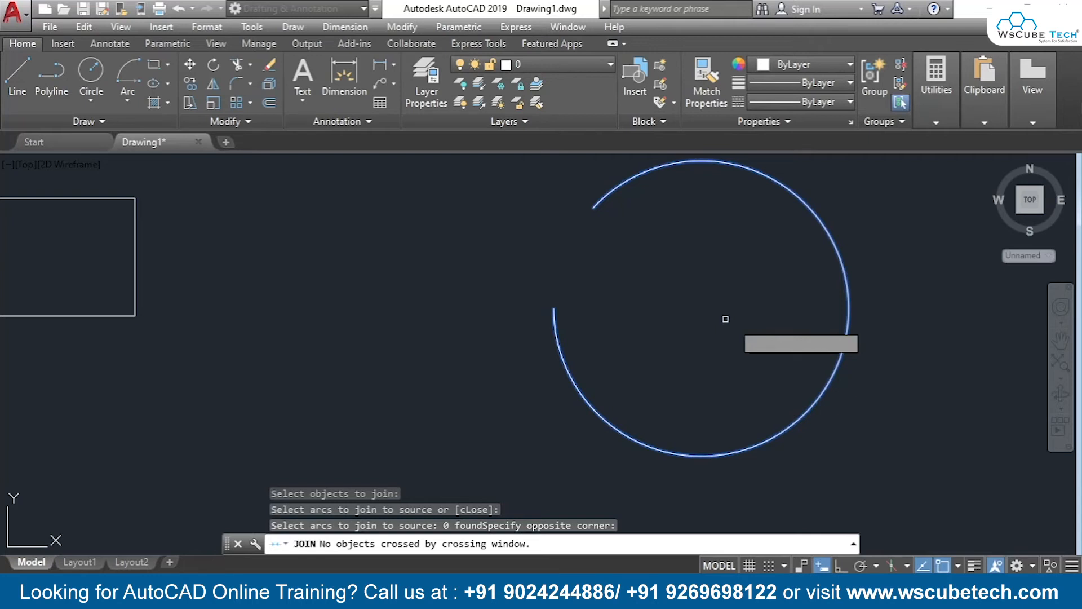
pyautogui.press('Escape')
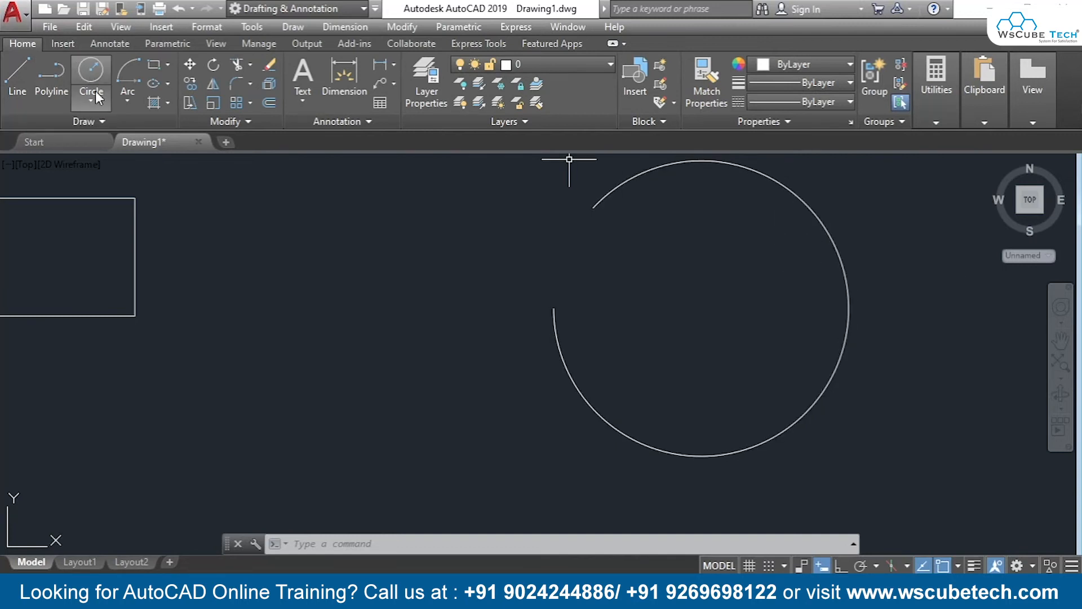
pyautogui.click(129, 100)
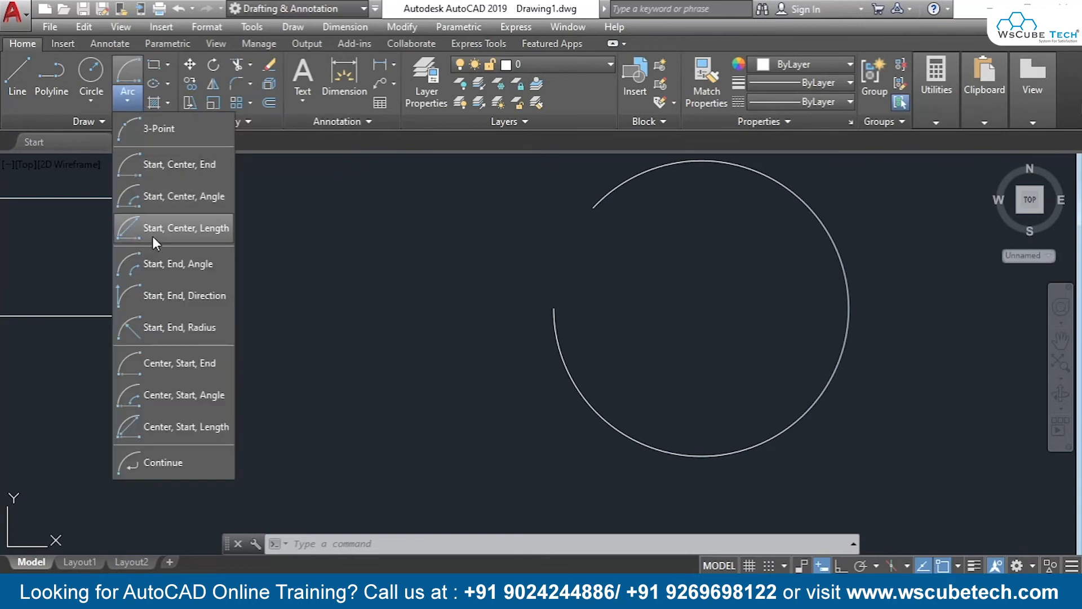
pyautogui.click(172, 167)
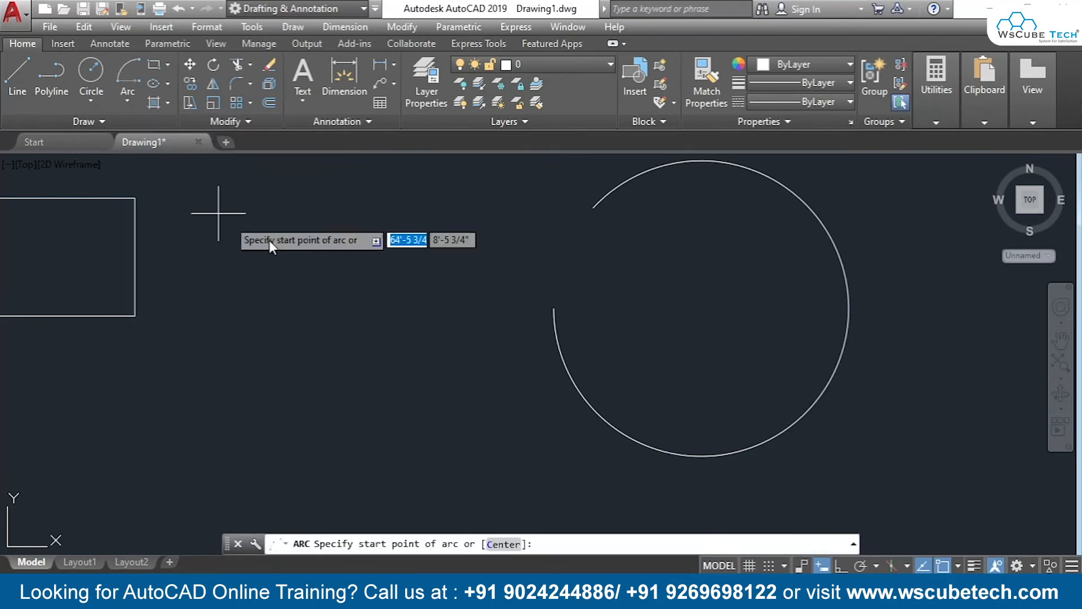
pyautogui.click(703, 308)
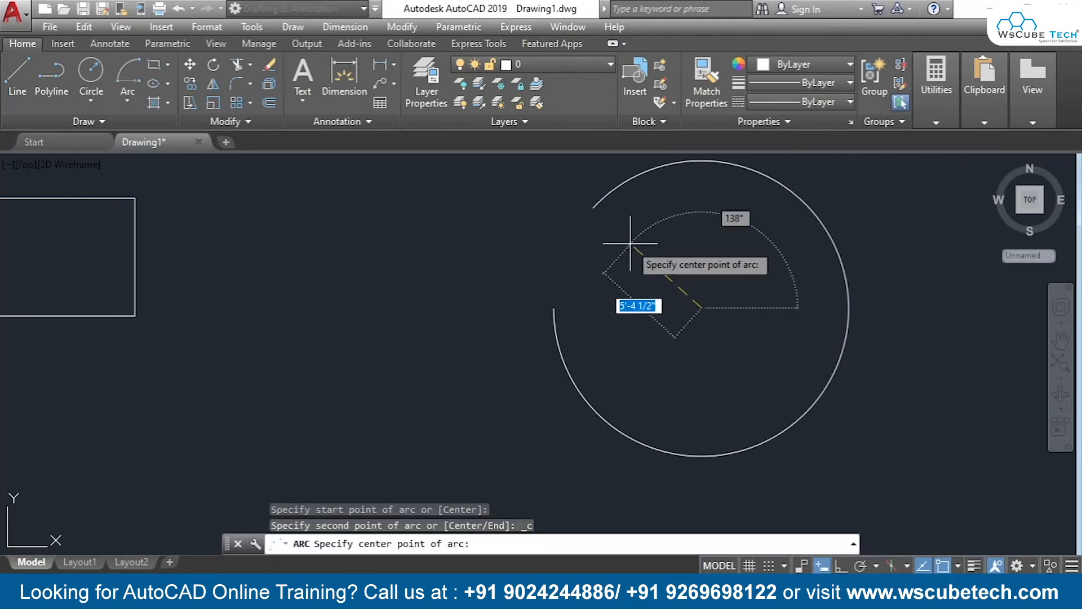
pyautogui.click(594, 207)
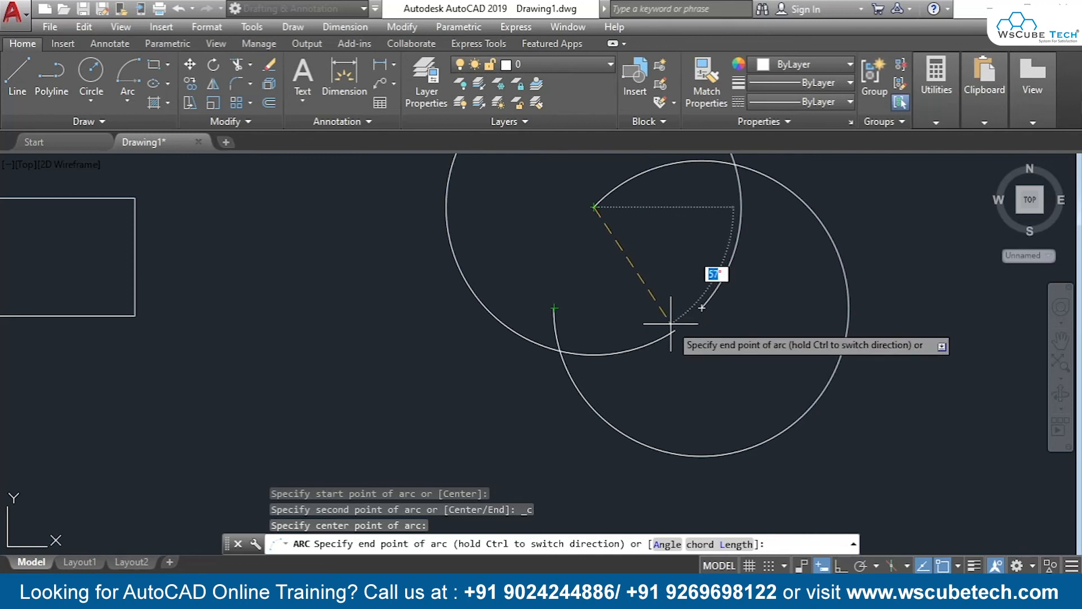
pyautogui.press('Escape')
# - Draw a Start, Center, End arc across the gap, from the existing arc's upper end to its lower end, using the same center
pyautogui.click(127, 97)
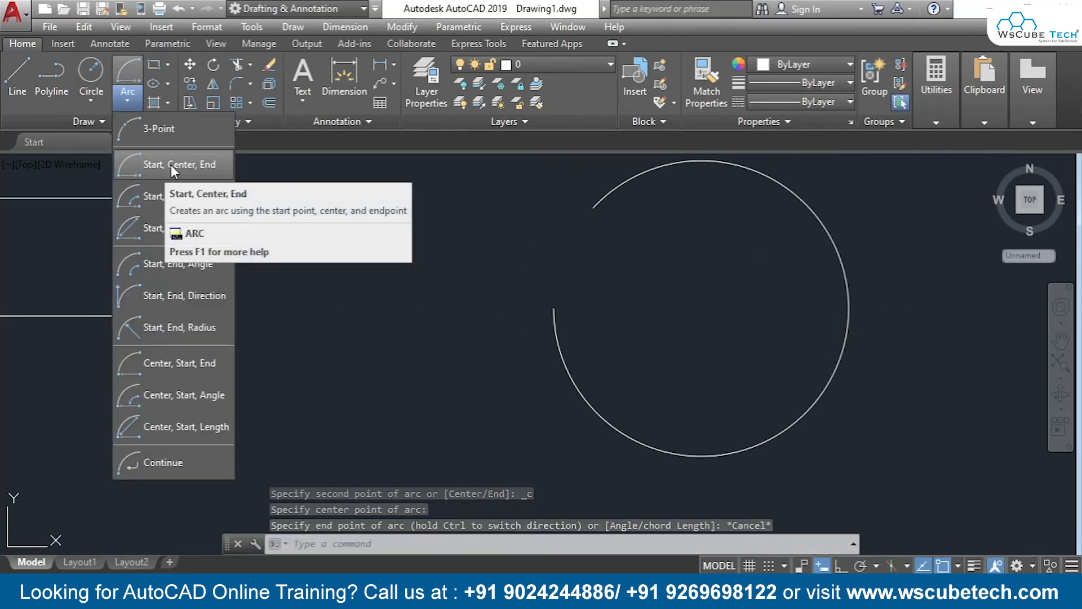
pyautogui.click(169, 186)
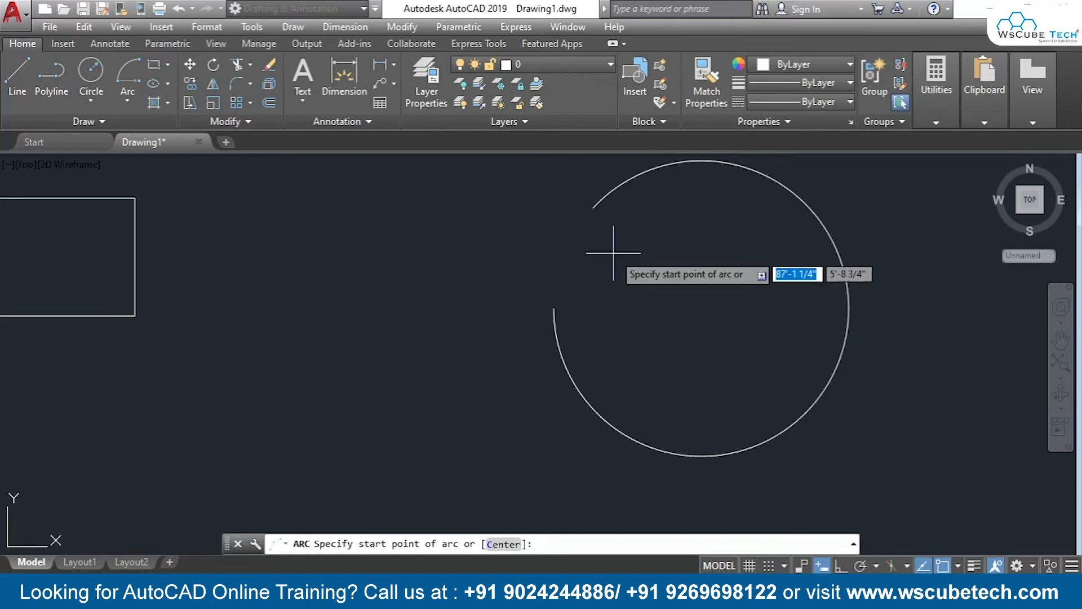
pyautogui.click(593, 207)
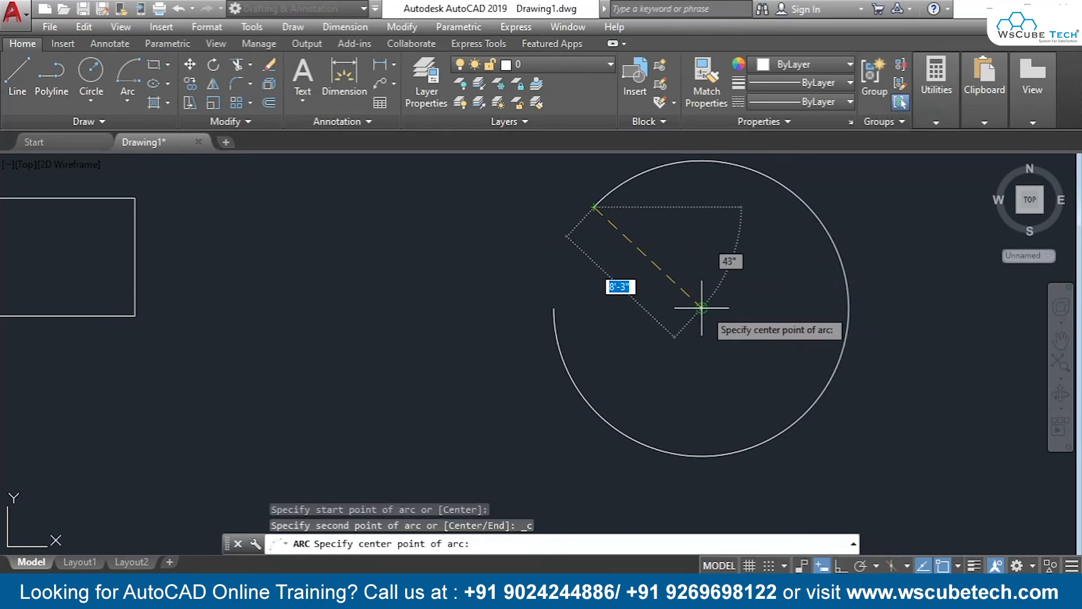
pyautogui.click(701, 307)
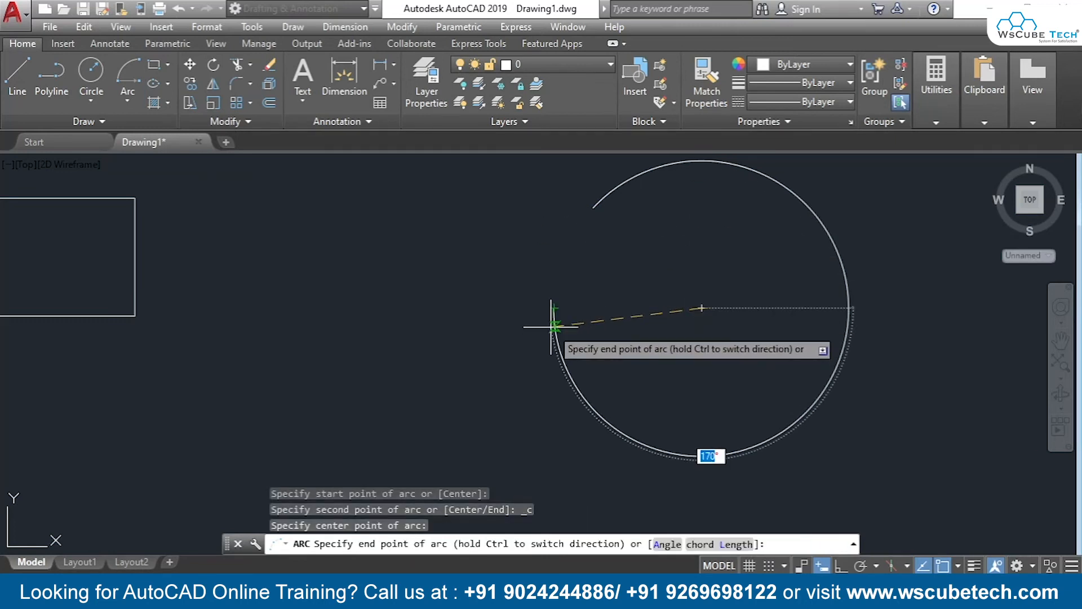
pyautogui.press('Escape')
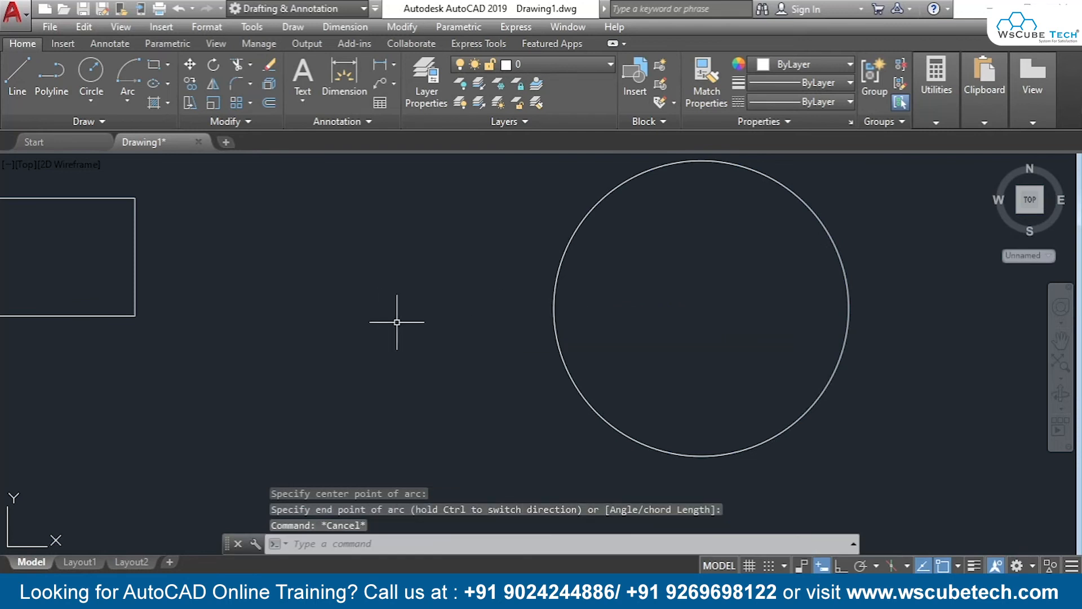
# - Select the short and long arcs in turn to inspect whether they are separate objects, and clear the selection
pyautogui.click(564, 251)
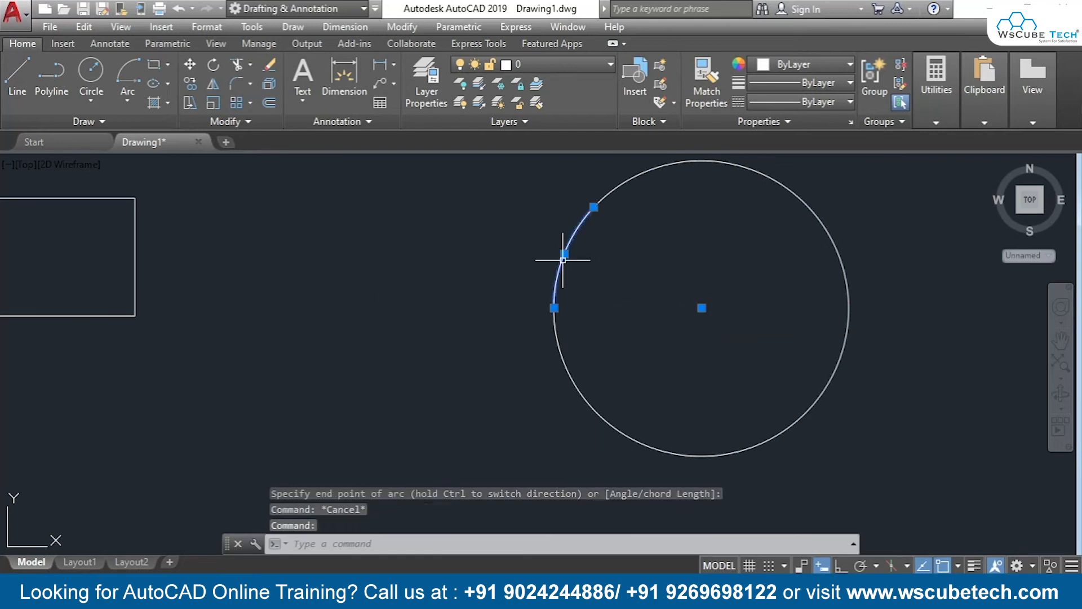
pyautogui.click(644, 173)
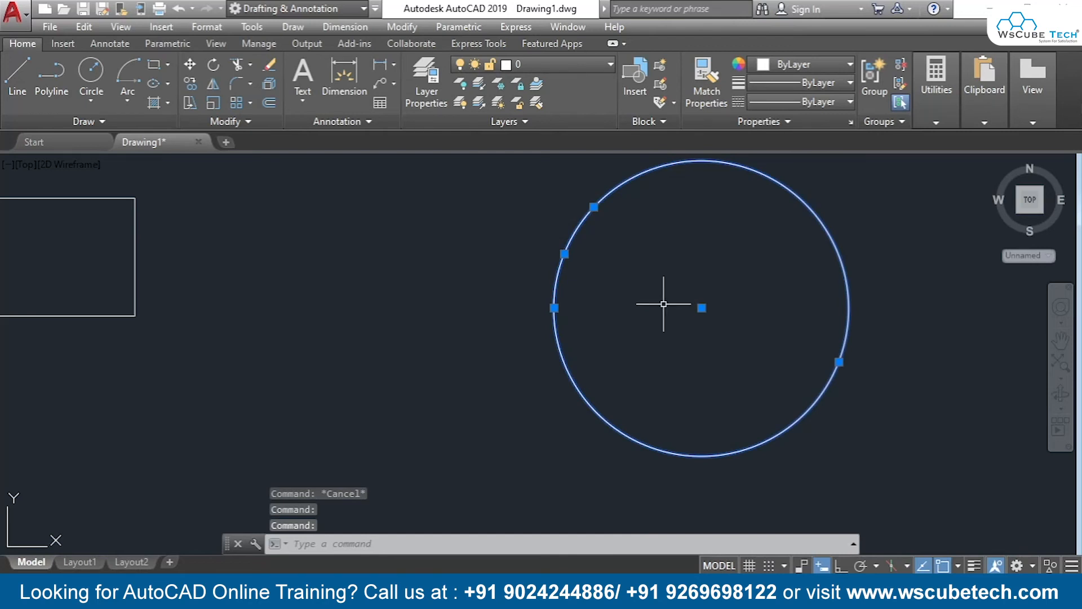
pyautogui.press('Escape')
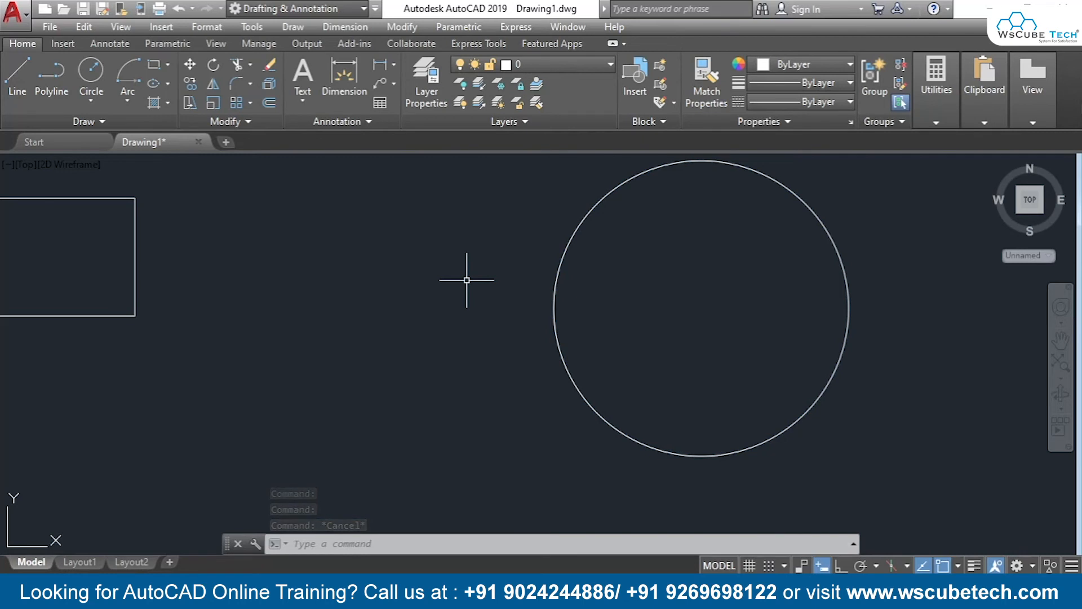
# - Join the two arcs with the Join command and convert the result to a circle
pyautogui.write('j')
pyautogui.press('Return')
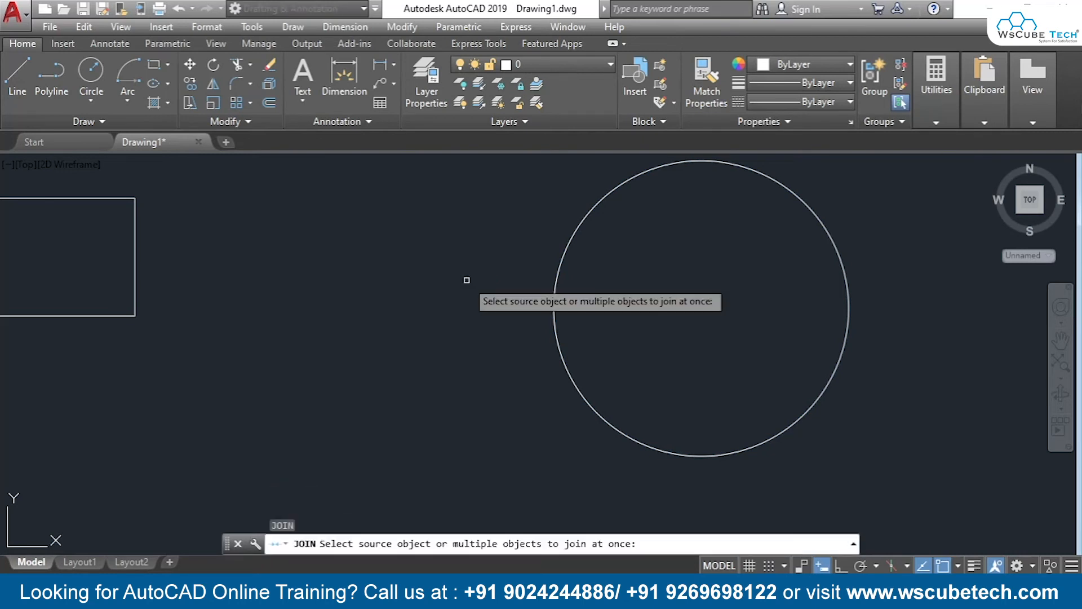
pyautogui.scroll(-2, 883, 185)
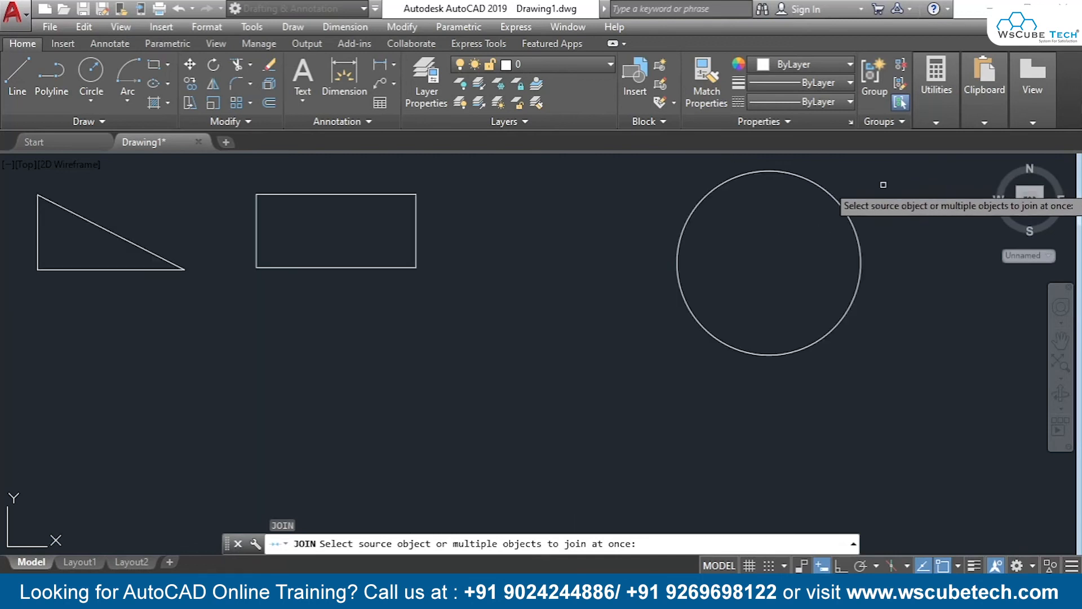
pyautogui.click(901, 163)
pyautogui.click(612, 387)
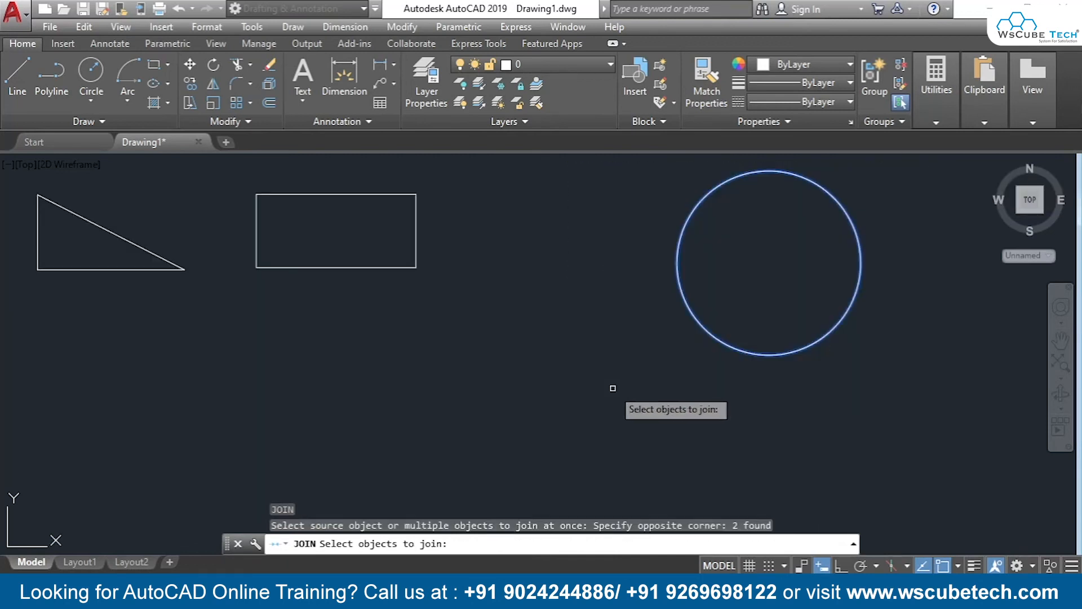
pyautogui.press('Return')
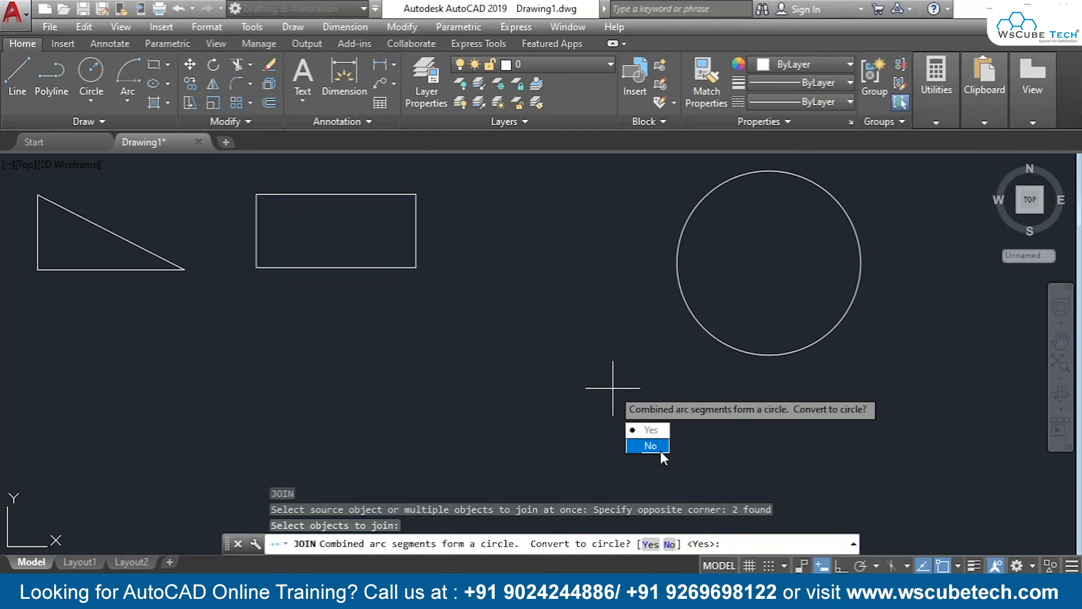
pyautogui.click(648, 430)
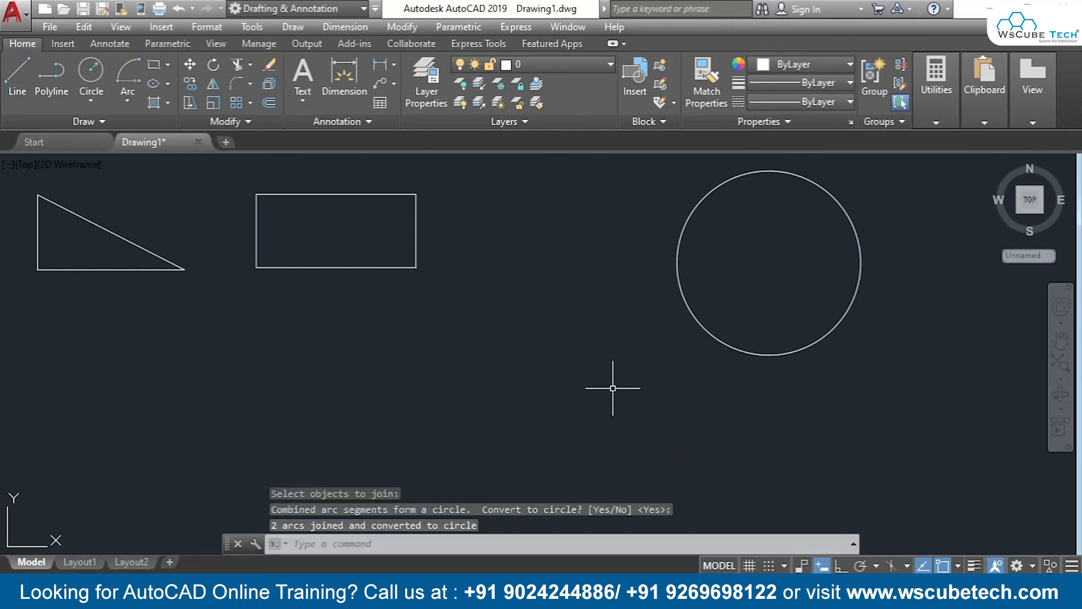
# - Select the joined circle to inspect it as a single object, and clear the selection
pyautogui.click(677, 277)
pyautogui.moveTo(708, 249)
pyautogui.mouseDown(button='middle')
pyautogui.moveTo(705, 271)
pyautogui.moveTo(648, 296)
pyautogui.moveTo(645, 288)
pyautogui.mouseUp(button='middle')
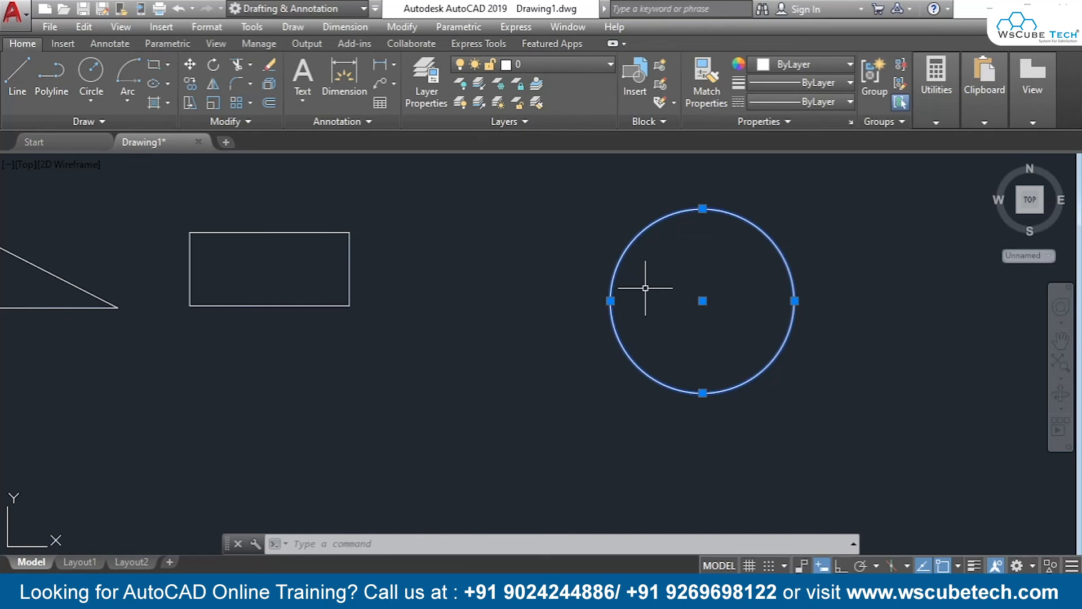
pyautogui.press('Escape')
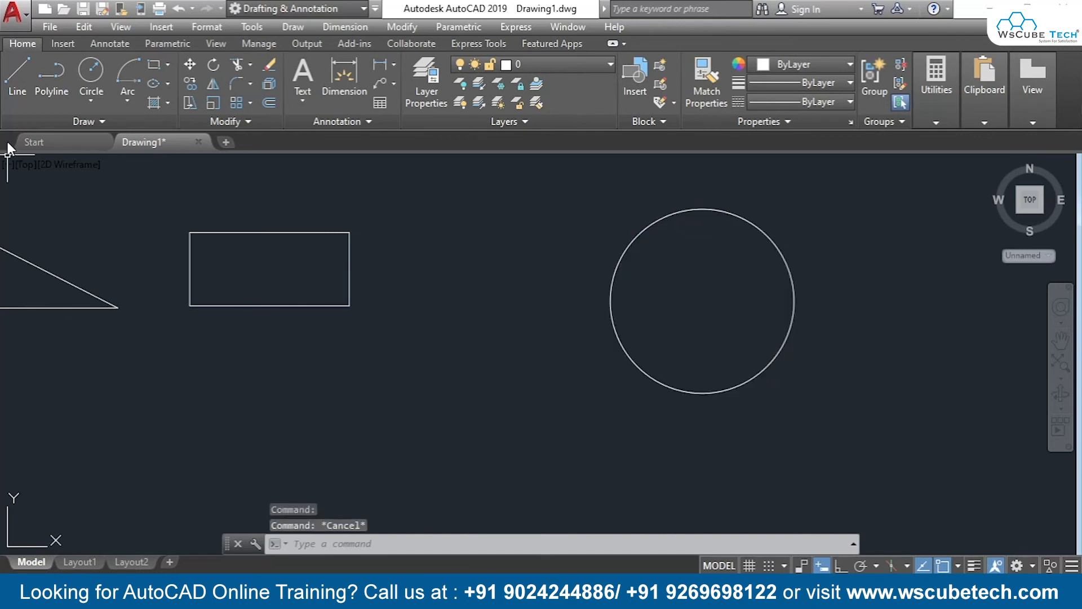
# - Draw a zigzag of four connected lines below the rectangle, starting upward and with the second segment about 15'-5" long
pyautogui.click(17, 73)
pyautogui.click(162, 434)
pyautogui.click(272, 371)
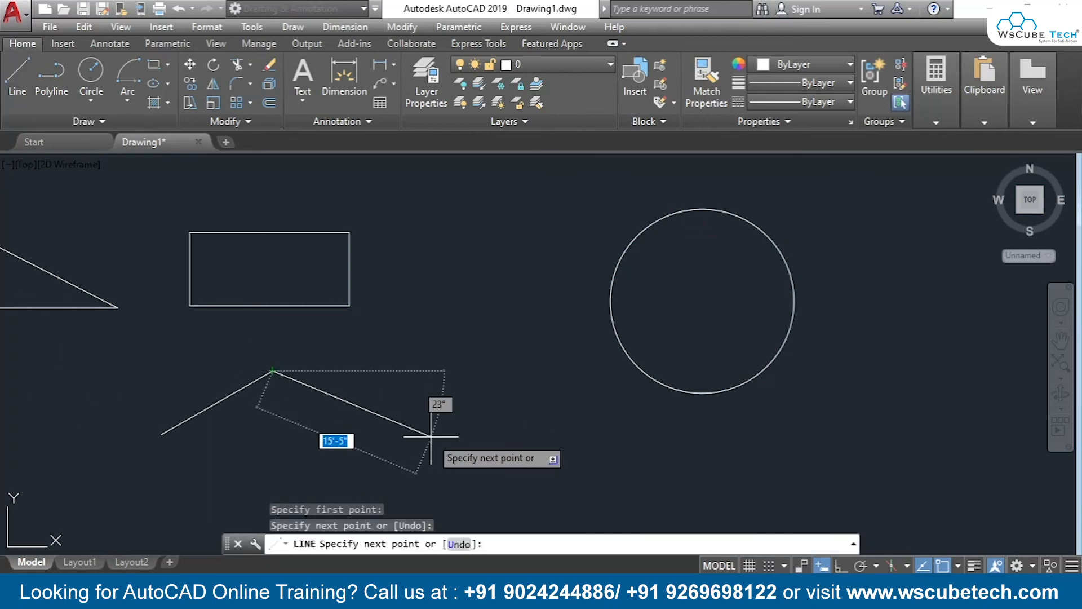
pyautogui.click(433, 440)
pyautogui.click(485, 319)
pyautogui.click(607, 450)
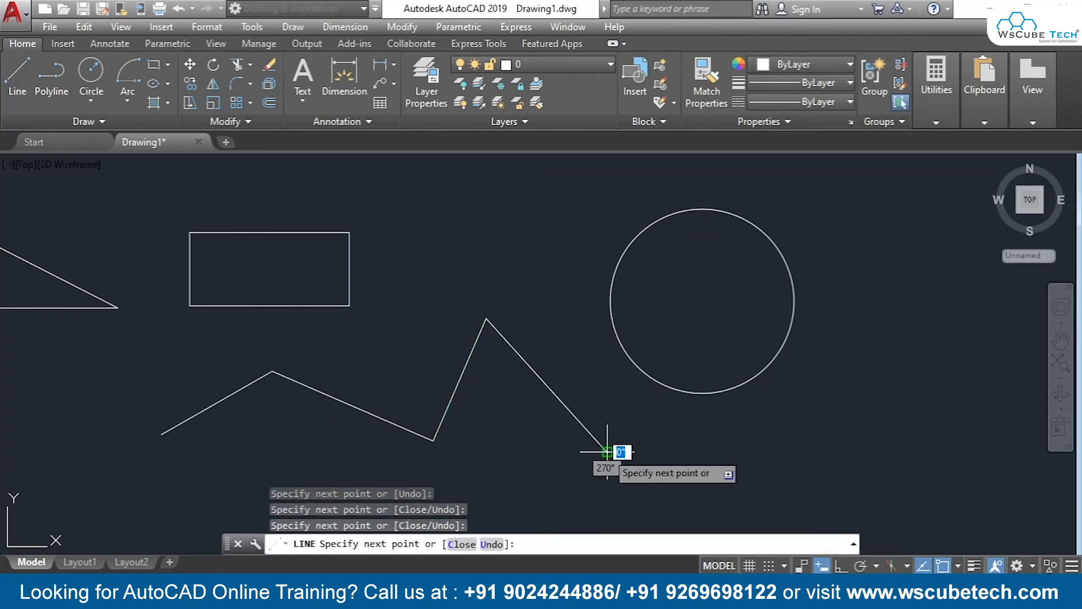
pyautogui.press('Return')
# - Select the four zigzag lines one by one to examine whether they are separate objects, and clear the selection
pyautogui.click(223, 401)
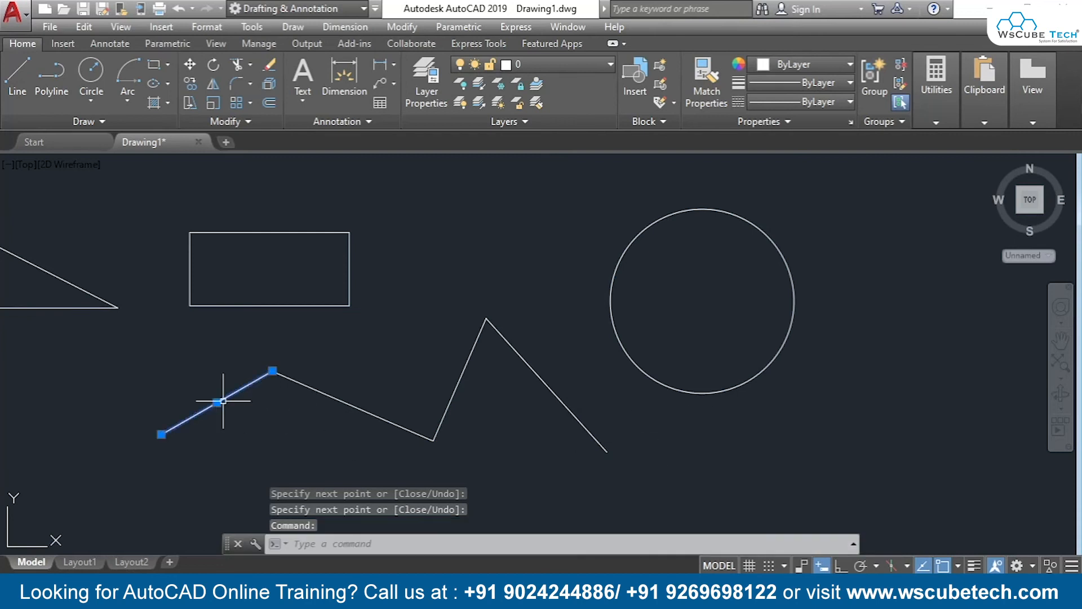
pyautogui.click(334, 395)
pyautogui.click(472, 366)
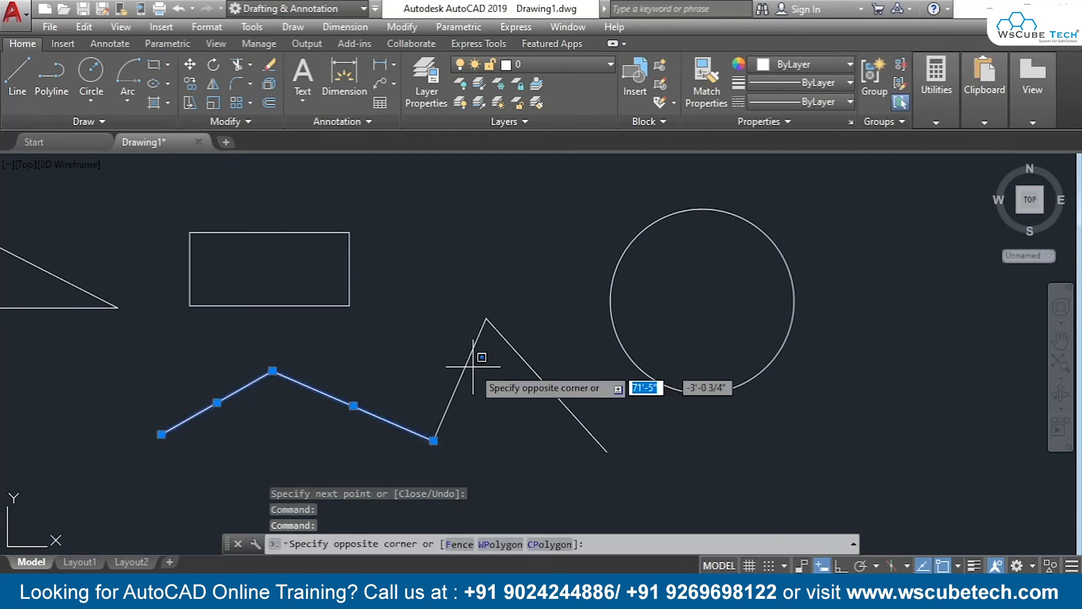
pyautogui.click(463, 372)
pyautogui.click(529, 366)
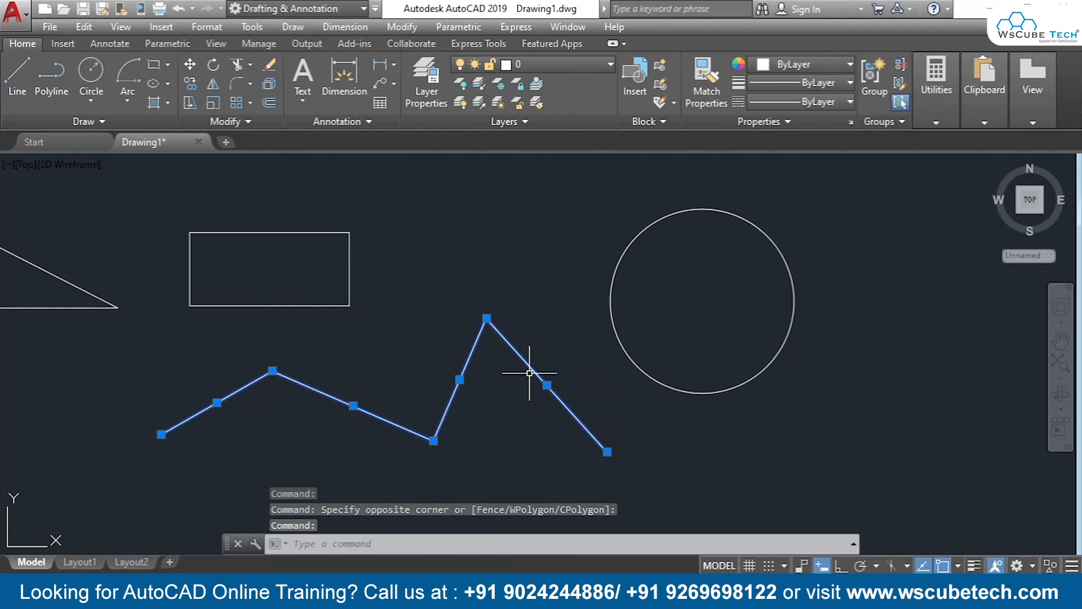
pyautogui.click(542, 300)
pyautogui.press('Escape')
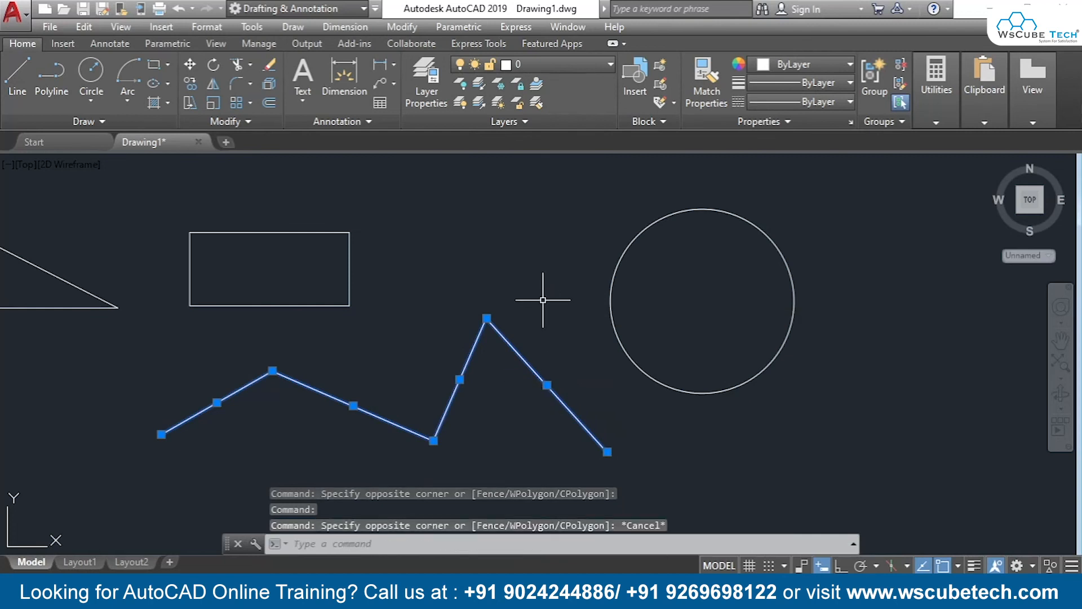
pyautogui.press('Escape')
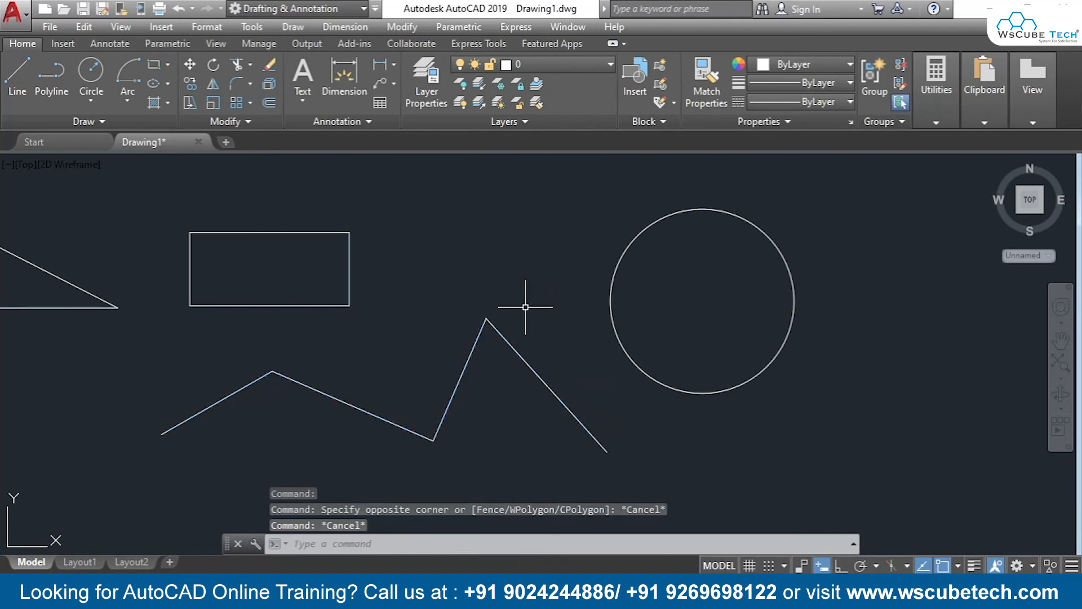
pyautogui.write('j')
pyautogui.press('Return')
pyautogui.click(565, 296)
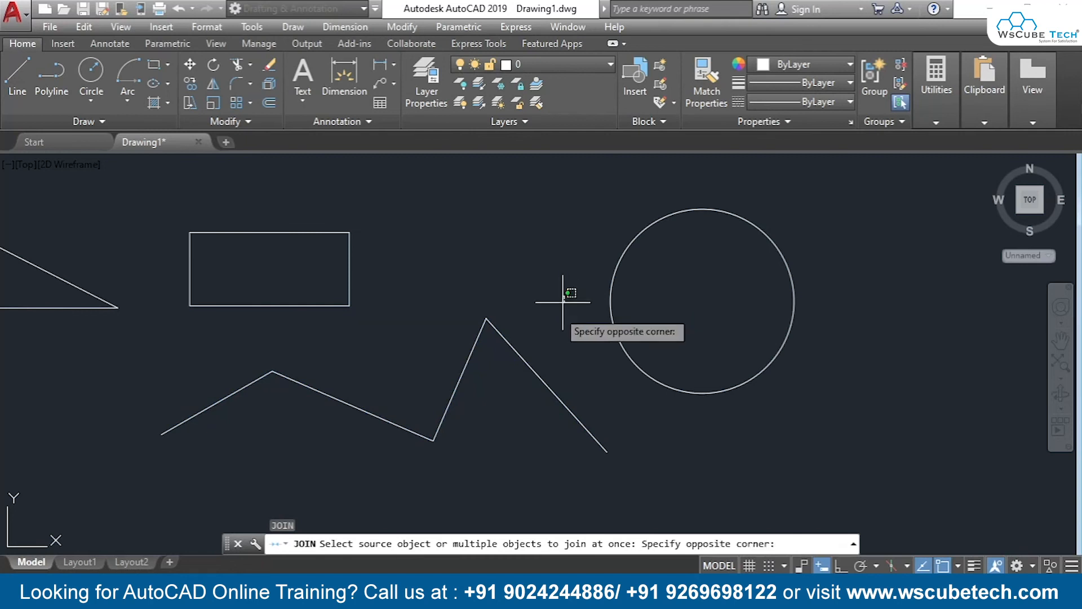
pyautogui.click(188, 499)
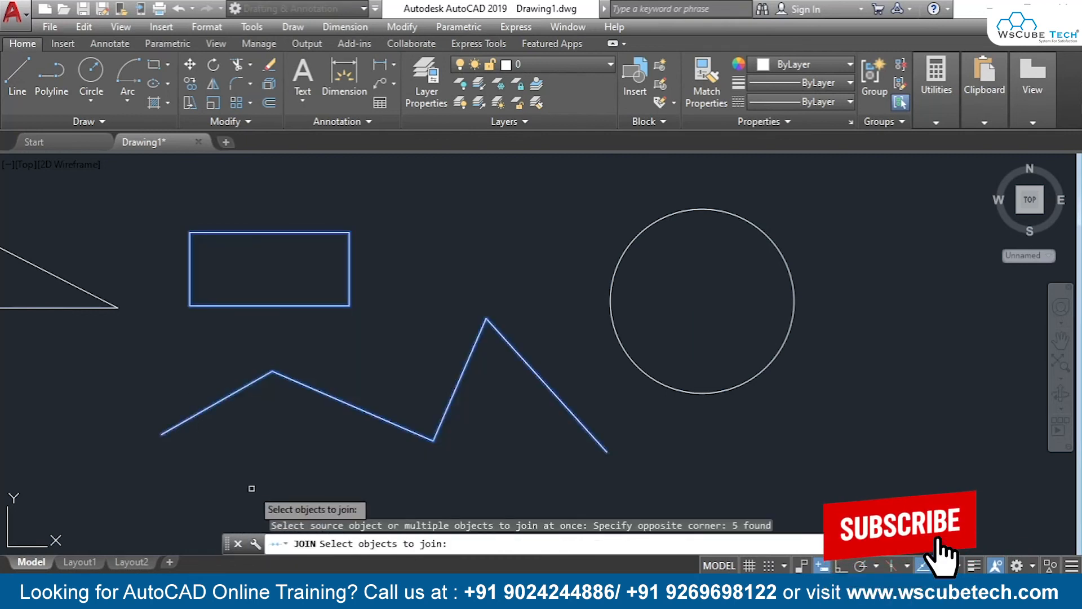
pyautogui.click(342, 304)
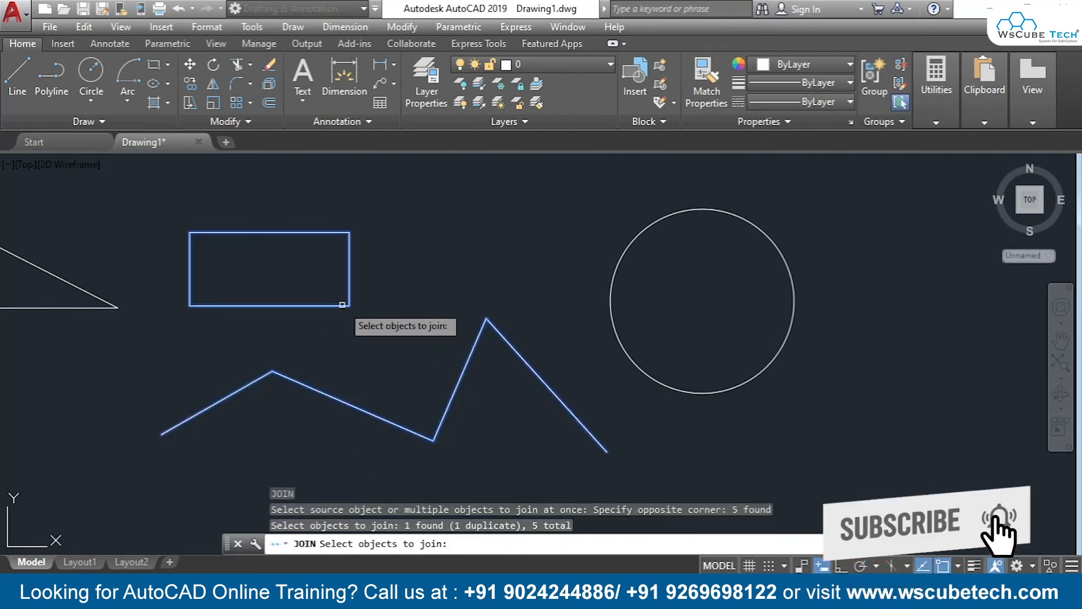
pyautogui.press('Escape')
# - Join the four zigzag lines into a single polyline with the Join command, leaving the rectangle out of the selection
pyautogui.write('j')
pyautogui.press('Return')
pyautogui.click(129, 383)
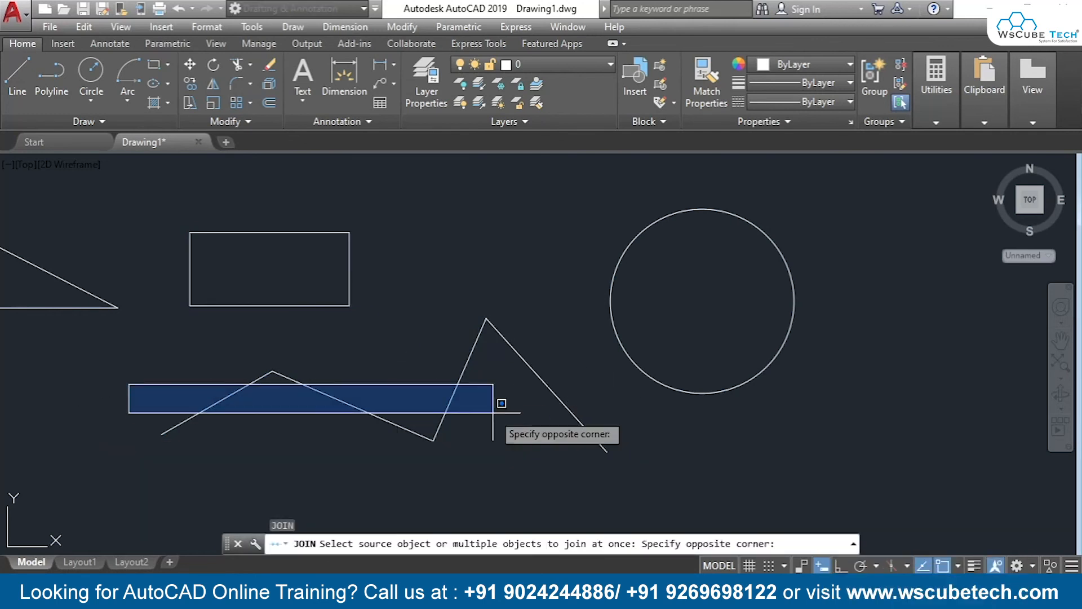
pyautogui.press('Escape')
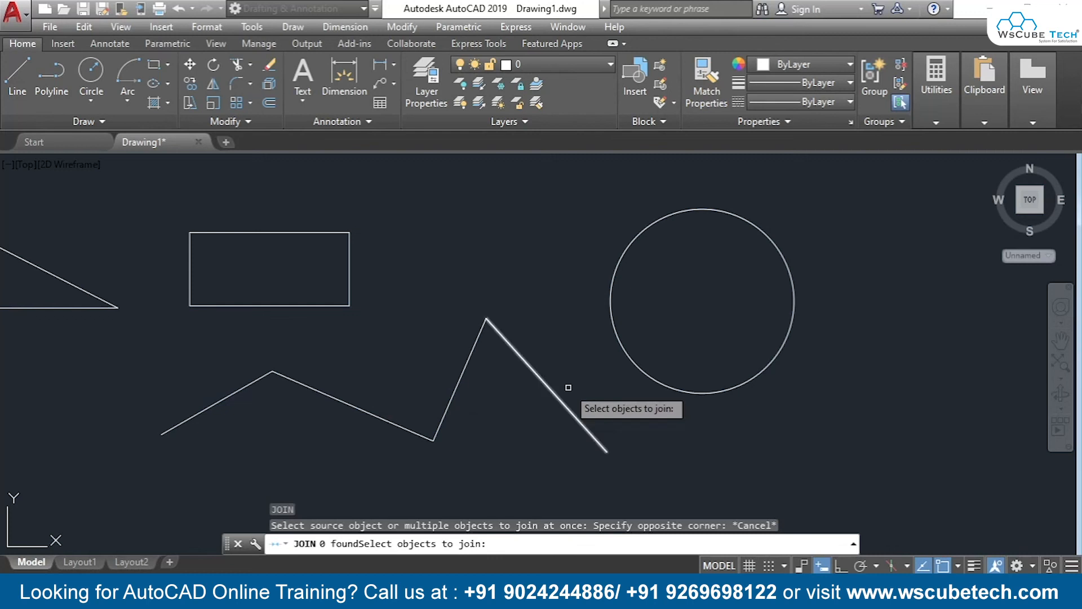
pyautogui.click(573, 362)
pyautogui.click(189, 473)
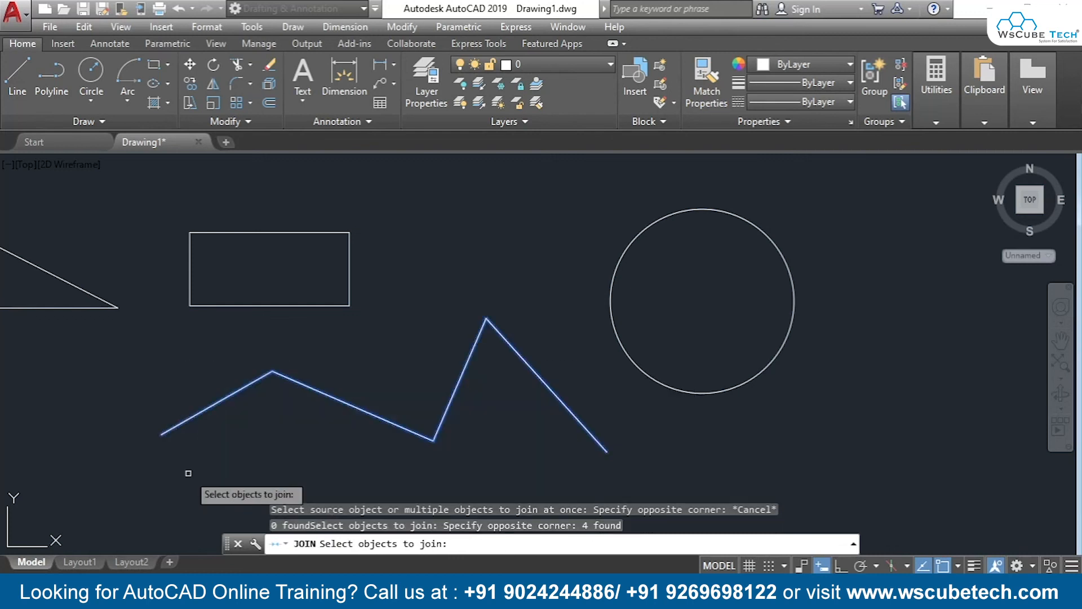
pyautogui.press('Return')
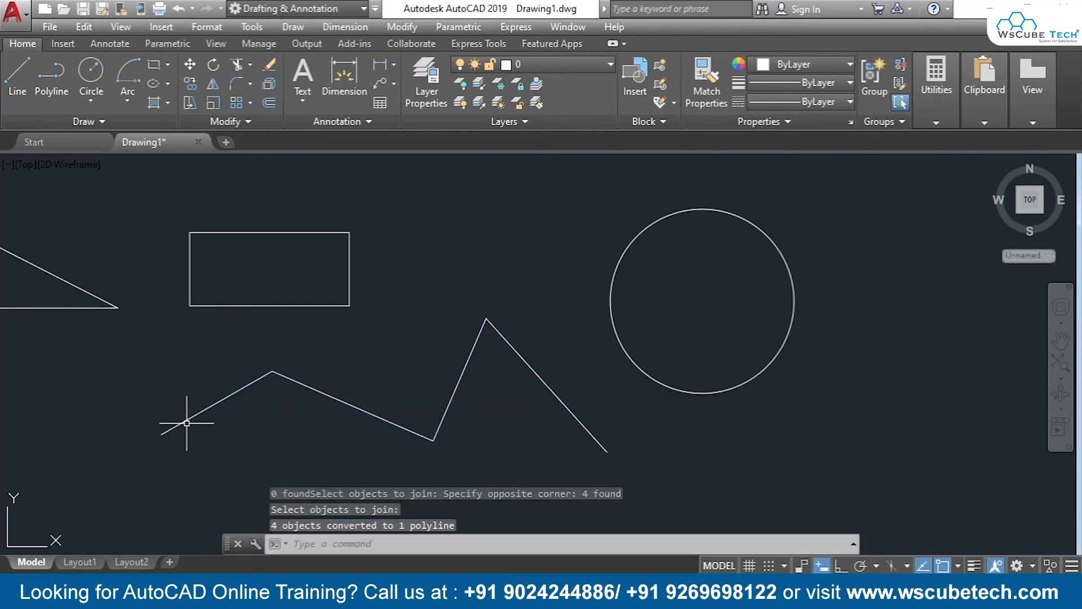
pyautogui.moveTo(191, 418)
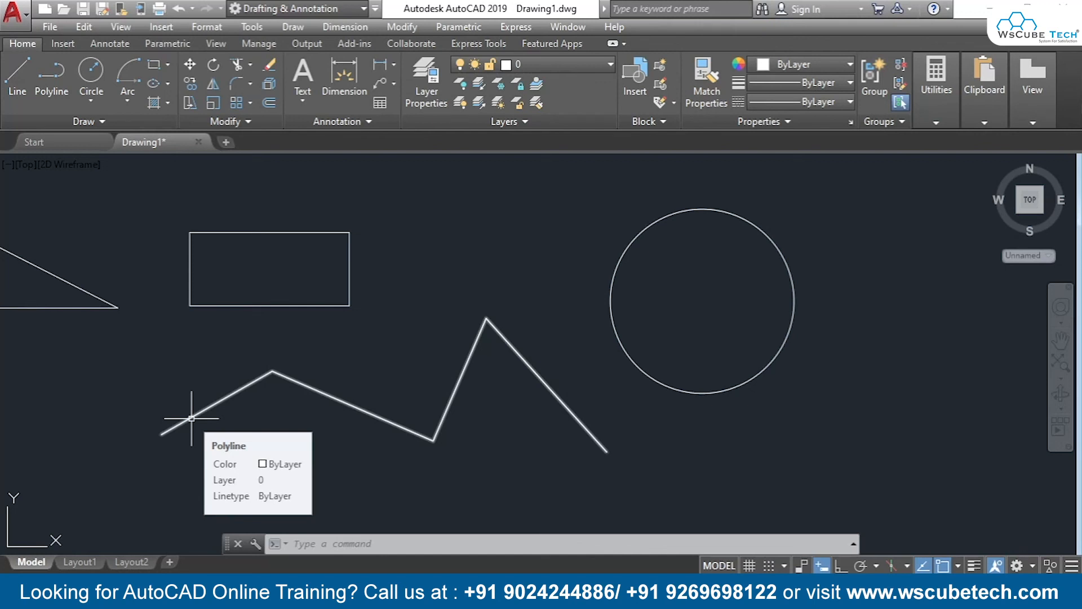
# - Switch to the PowerPoint slide show with the Join Tool slide
pyautogui.hotkey('alt', 'Tab')
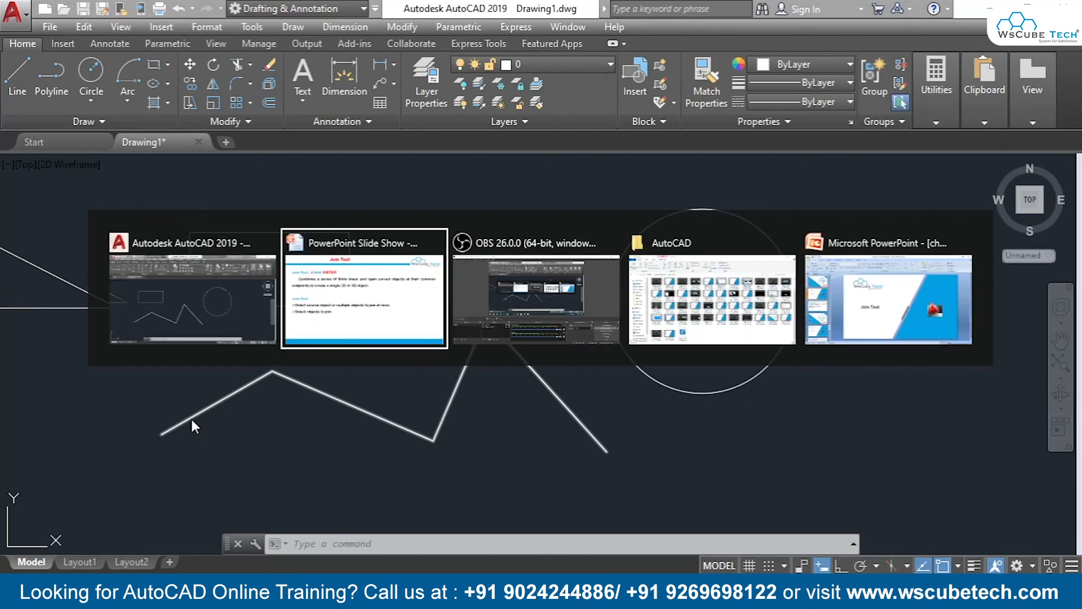